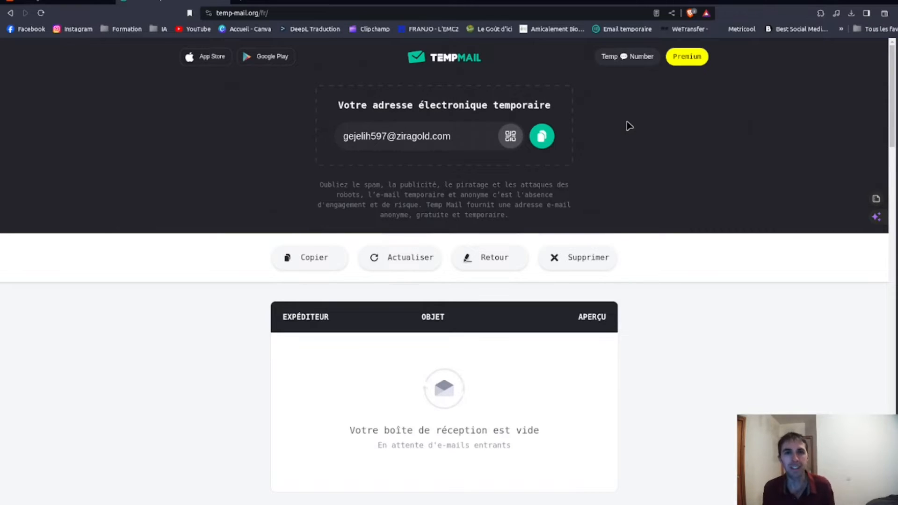
Copy the temporary e-mail address and sign up for Submagic with it, entering the account password.
left_click(542, 138)
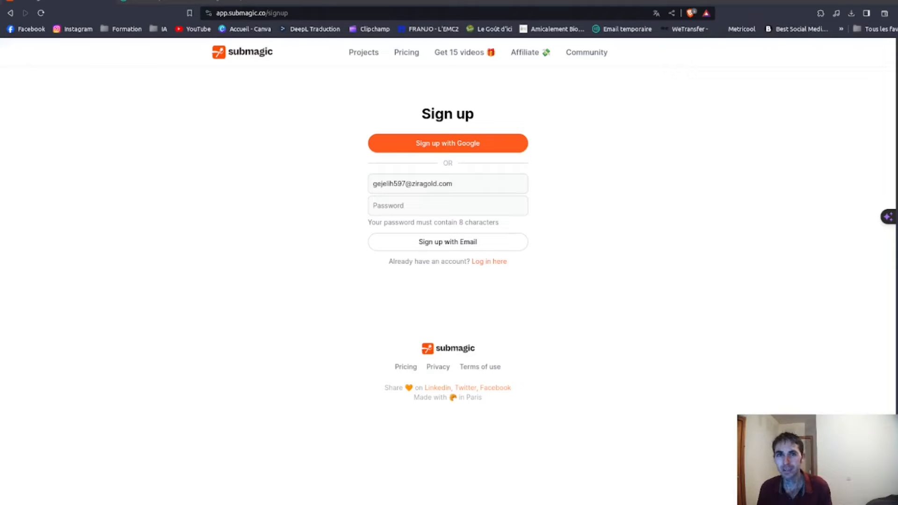
left_click(458, 204)
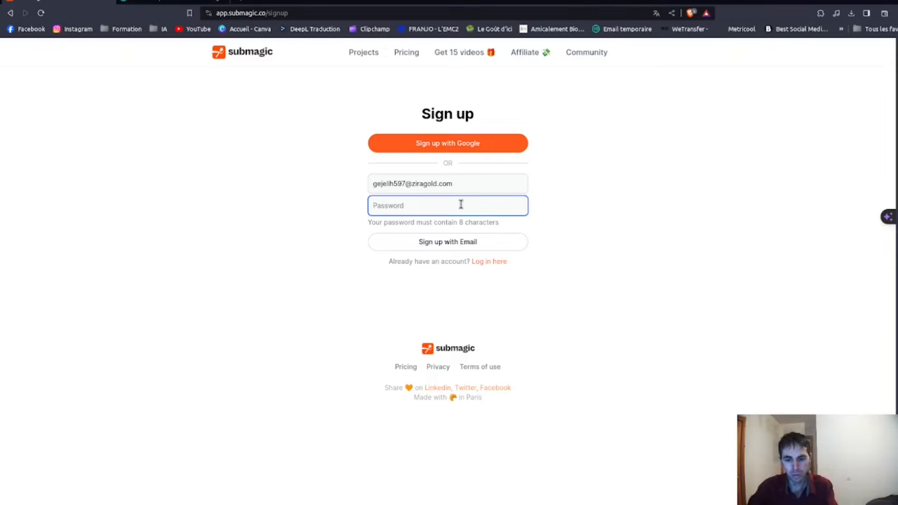
key("ctrl+v")
left_click(457, 246)
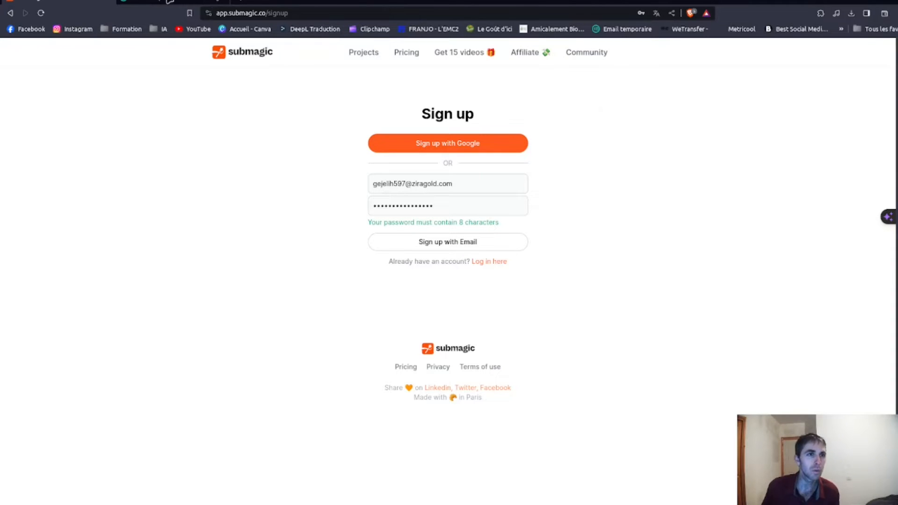
Switch to the temporary inbox, open Submagic's "Confirm your email on Submagic" message and follow its confirmation link.
left_click(167, 2)
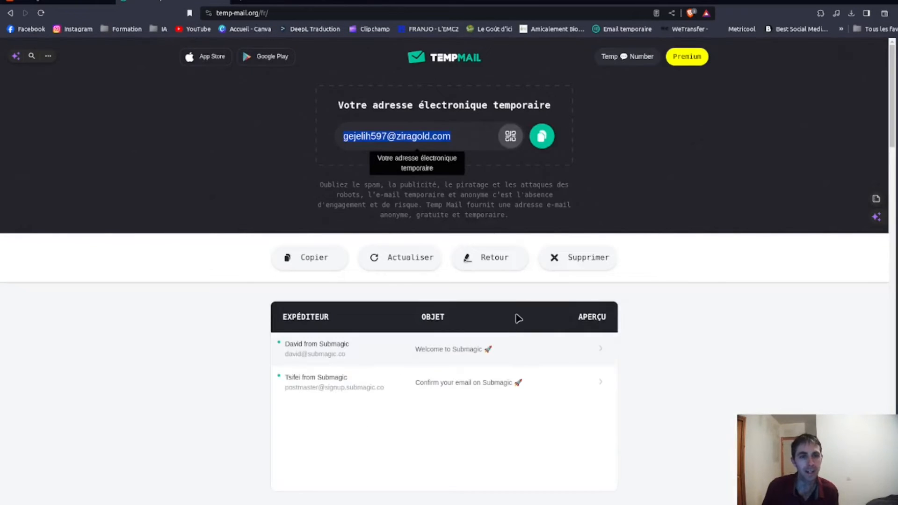
scroll(516, 317, "down", 1)
scroll(517, 318, "down", 1)
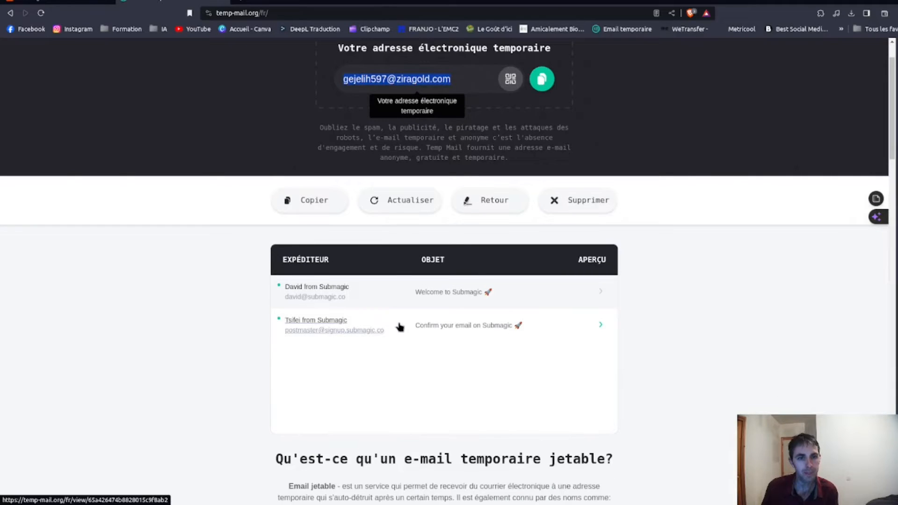
left_click(487, 325)
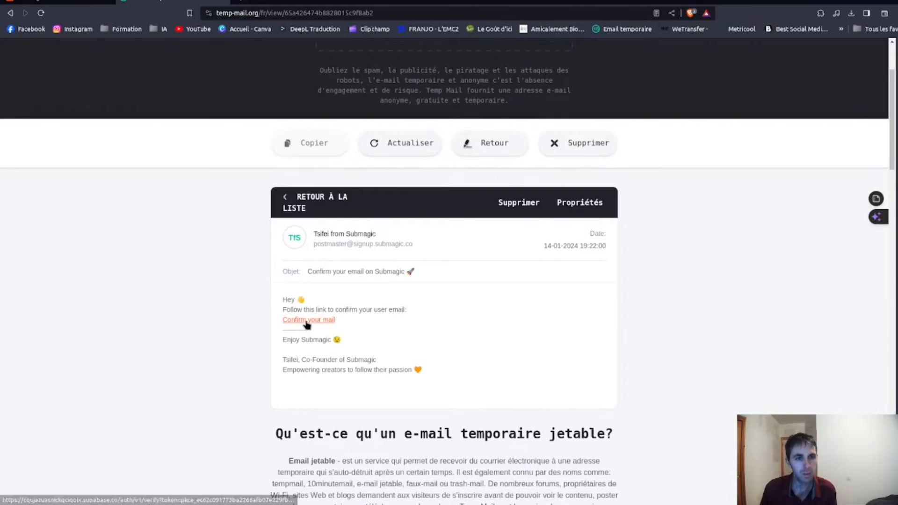
left_click(307, 321)
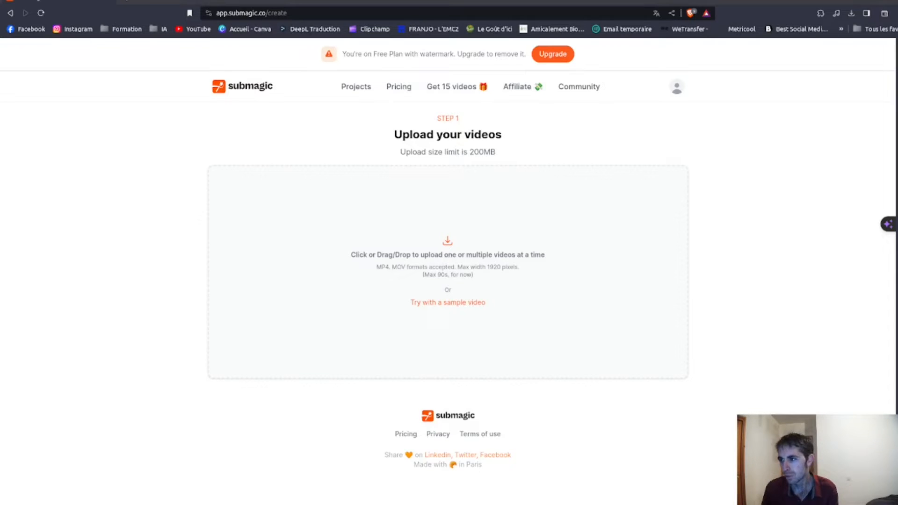
Upload the video Traduction_Celeste_SeaArt_01 to Submagic with French as its language.
left_click_drag(435, 504, 443, 266)
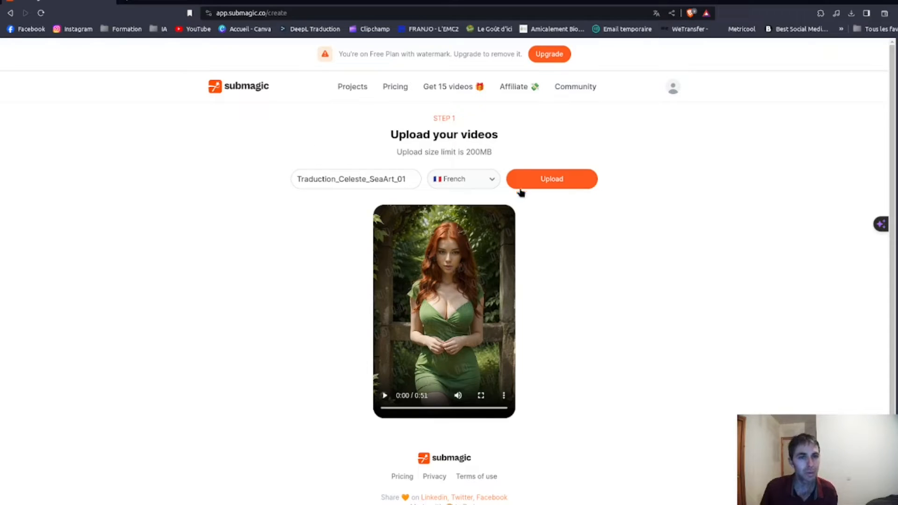
left_click(488, 181)
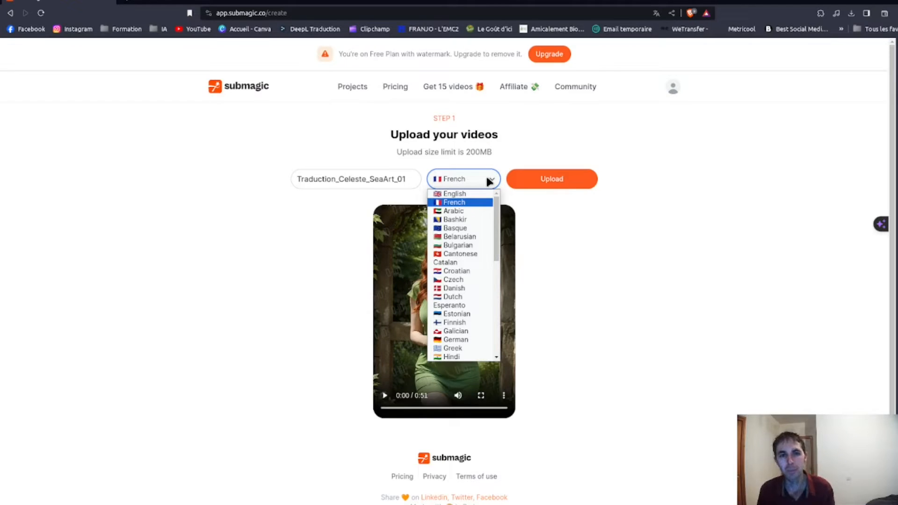
left_click(473, 204)
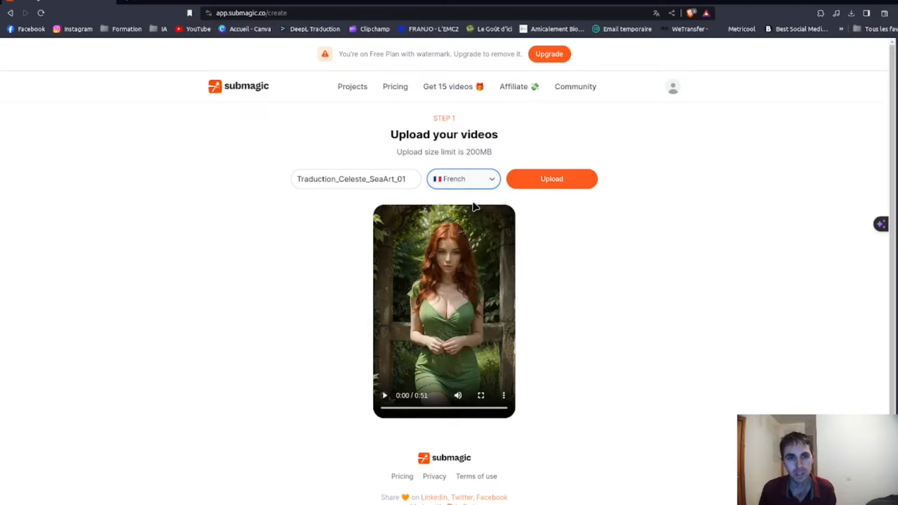
left_click(560, 187)
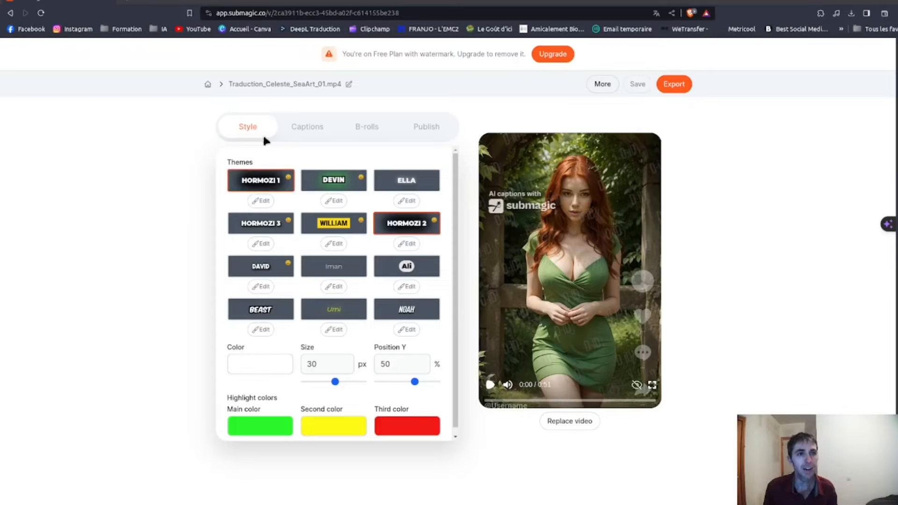
Try the Hormozi 1, Devin and Hormozi 3 caption themes, playing a short preview, and go back to Hormozi 2.
left_click(261, 186)
left_click(489, 384)
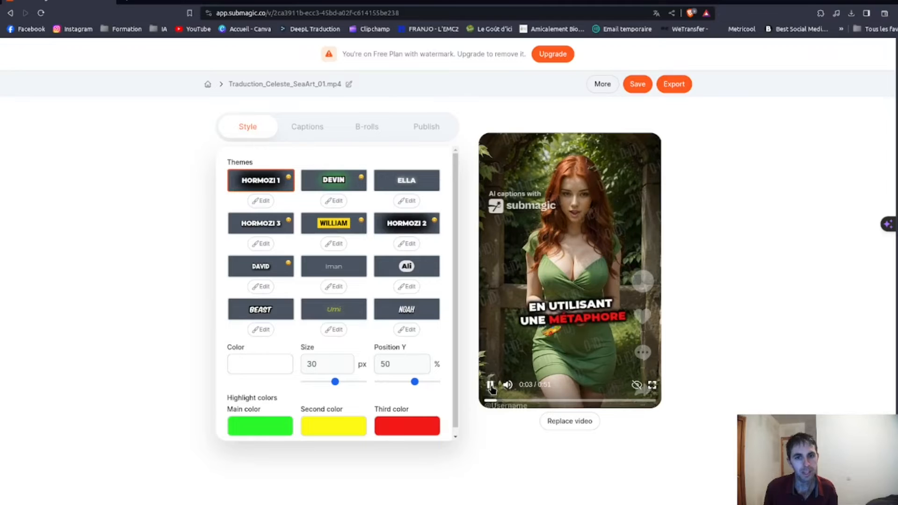
left_click(491, 387)
left_click(333, 180)
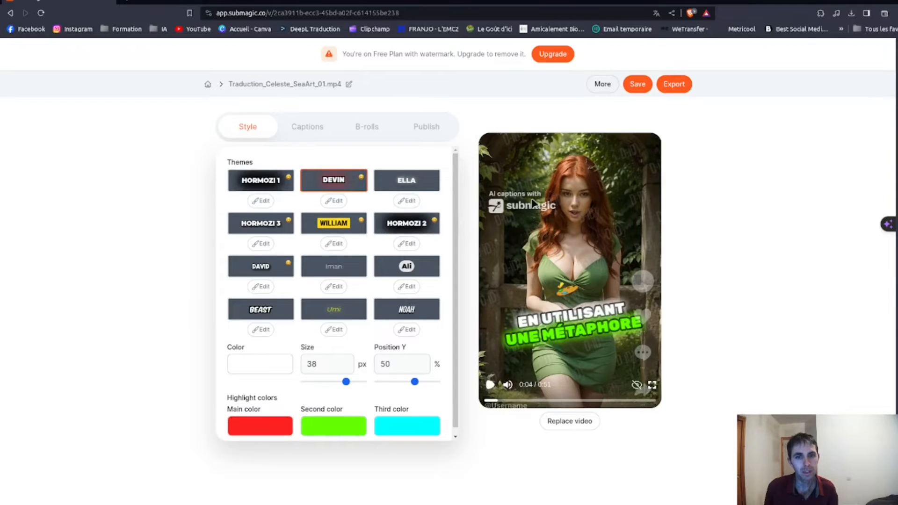
left_click(264, 231)
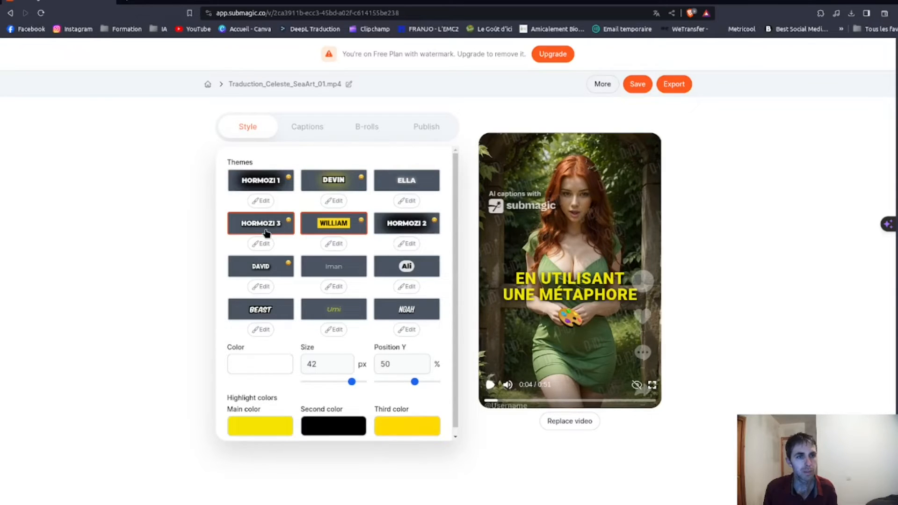
left_click(419, 228)
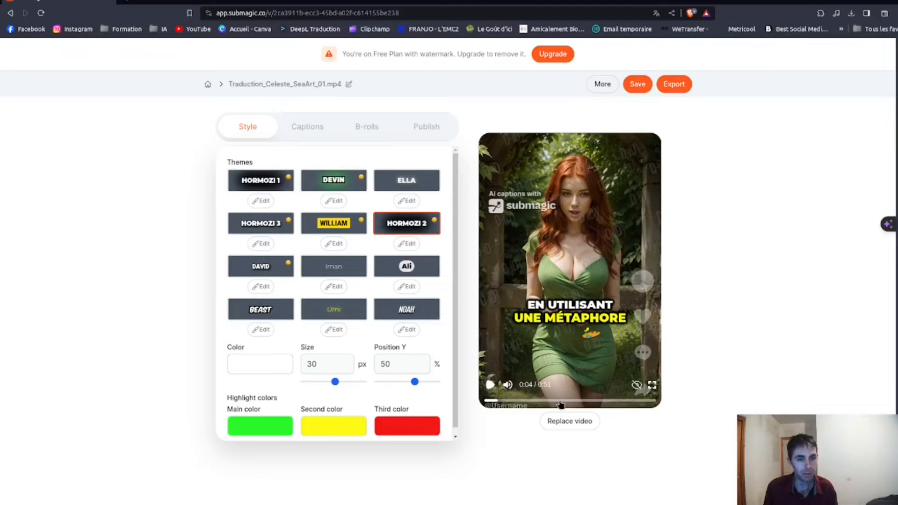
left_click(264, 431)
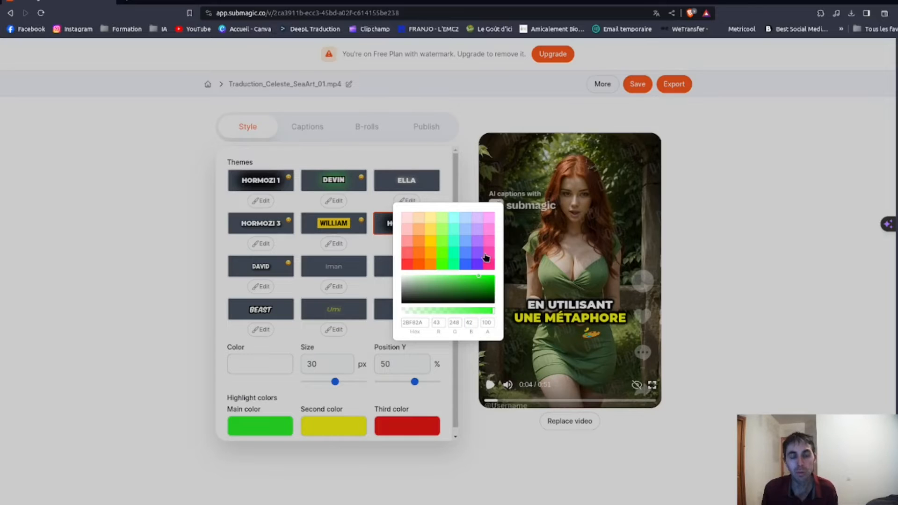
left_click(324, 373)
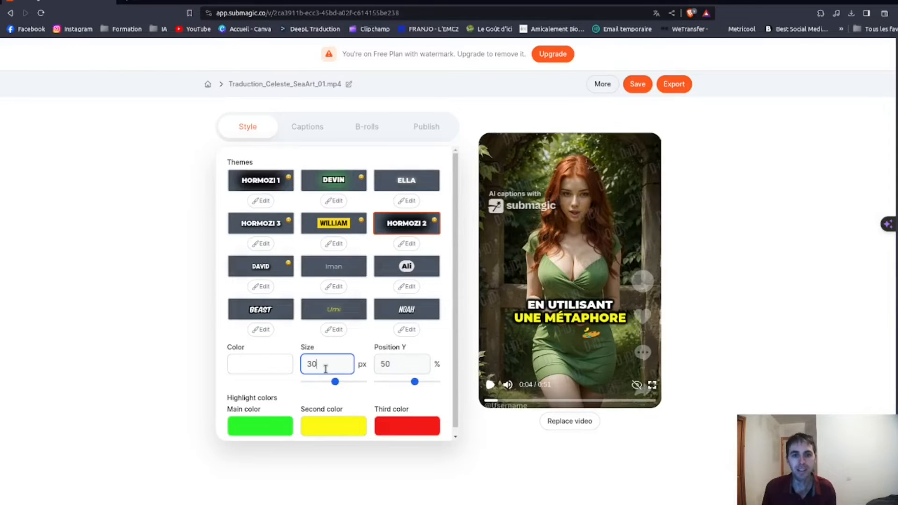
mouse_move(329, 388)
left_mouse_down()
mouse_move(317, 390)
mouse_move(335, 389)
left_mouse_up()
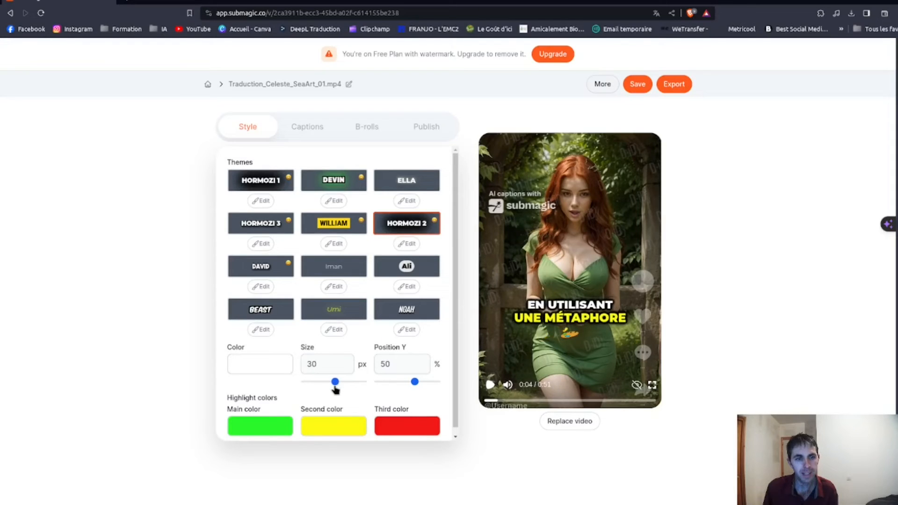
Lower the captions on the video to a Y position of 58%, leaving the text colour picker without a new choice.
mouse_move(413, 386)
left_mouse_down()
mouse_move(369, 389)
mouse_move(443, 393)
mouse_move(422, 396)
left_mouse_up()
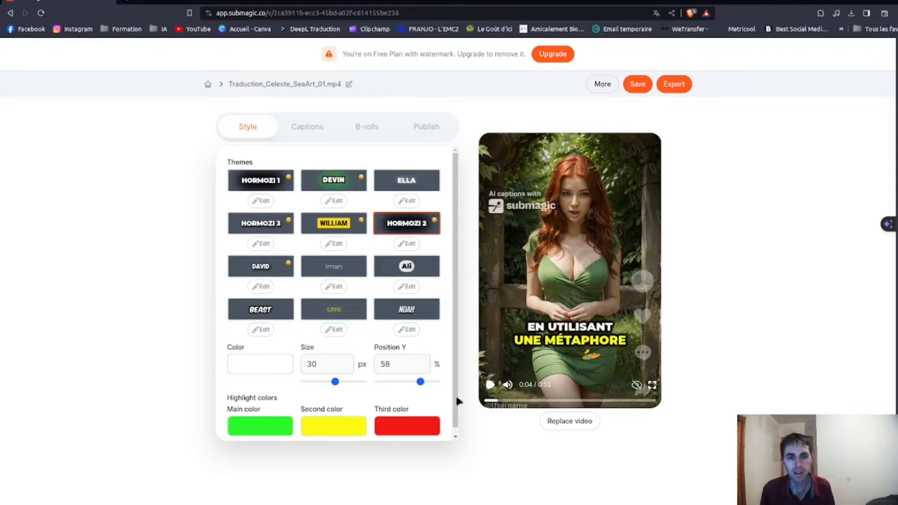
left_click(257, 369)
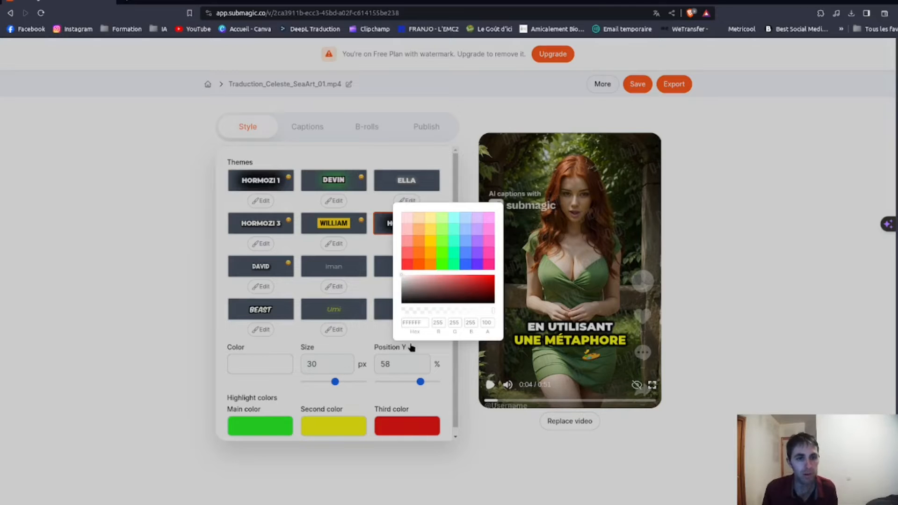
left_click(465, 359)
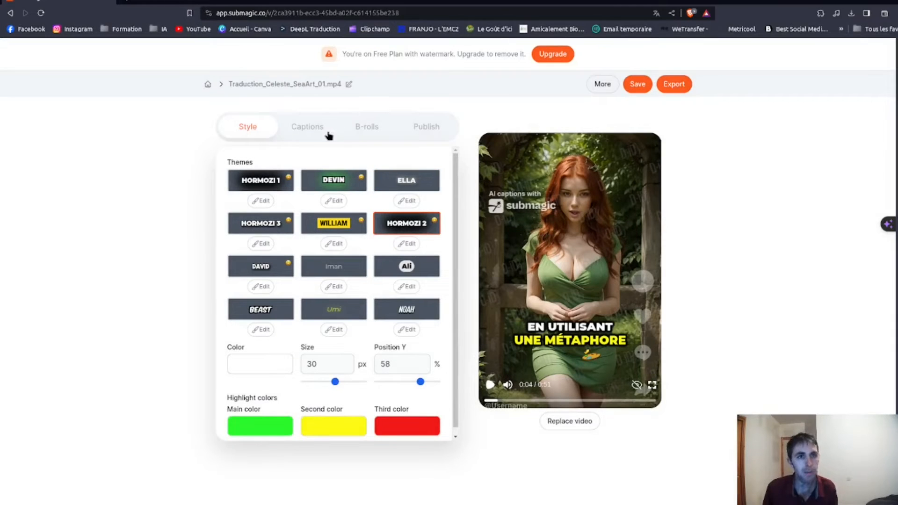
Open the captions for editing and change the first word of the first caption to SeaArtar.
left_click(311, 133)
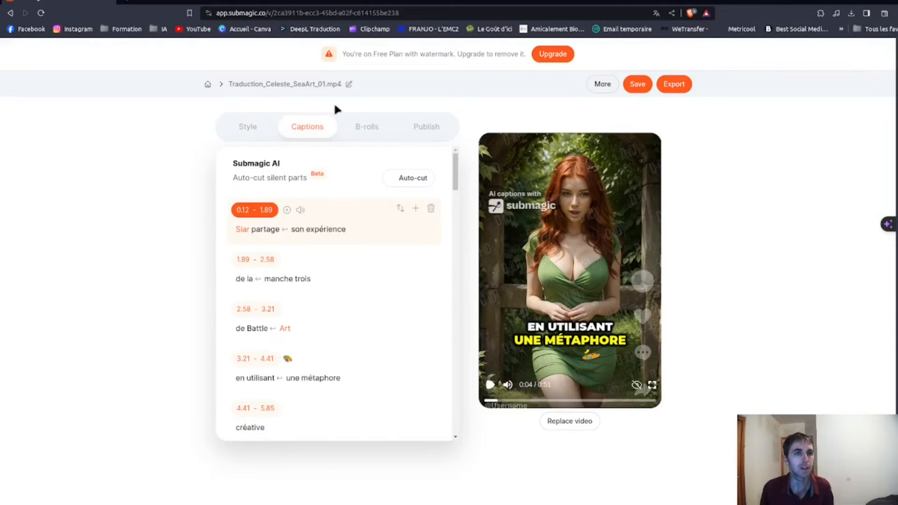
left_click(242, 230)
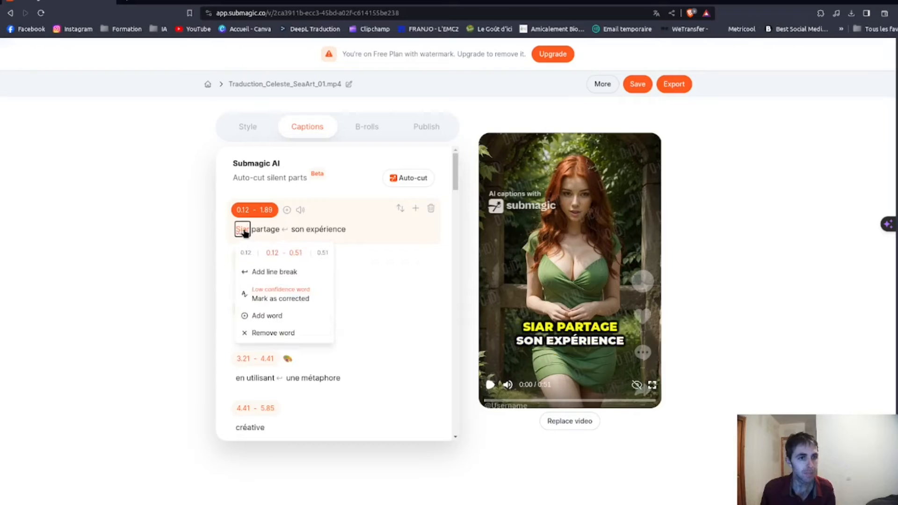
key("BackSpace")
type("e")
type("aRa")
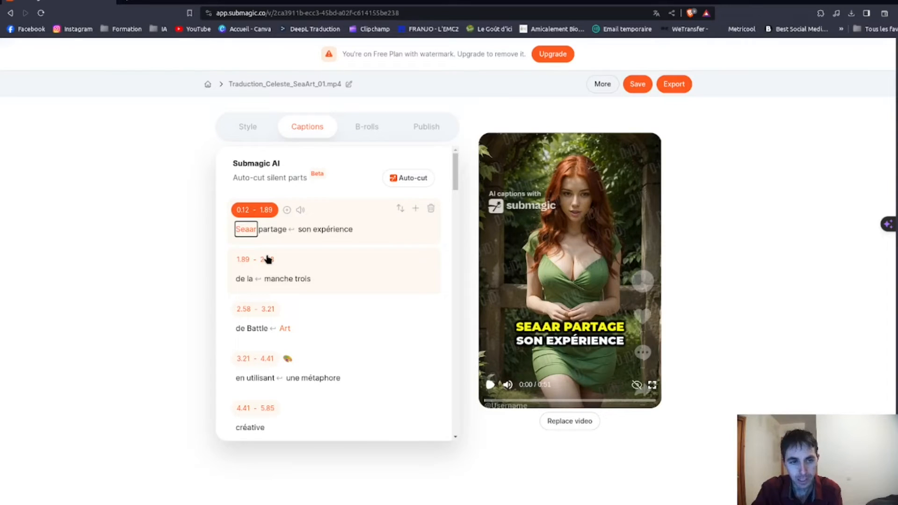
type("r")
key("BackSpace")
type("Art")
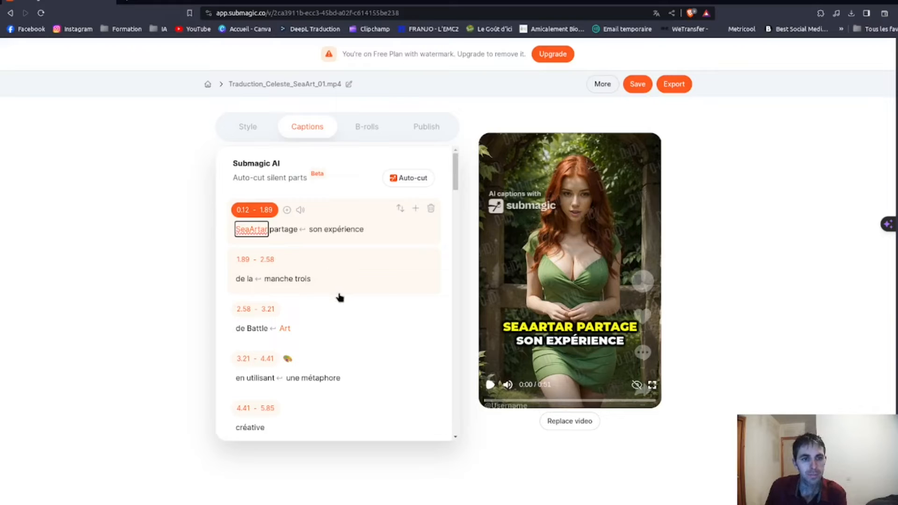
Write the last word of the second caption, "de la manche", as the numeral 3.
left_click(310, 283)
left_click(309, 281)
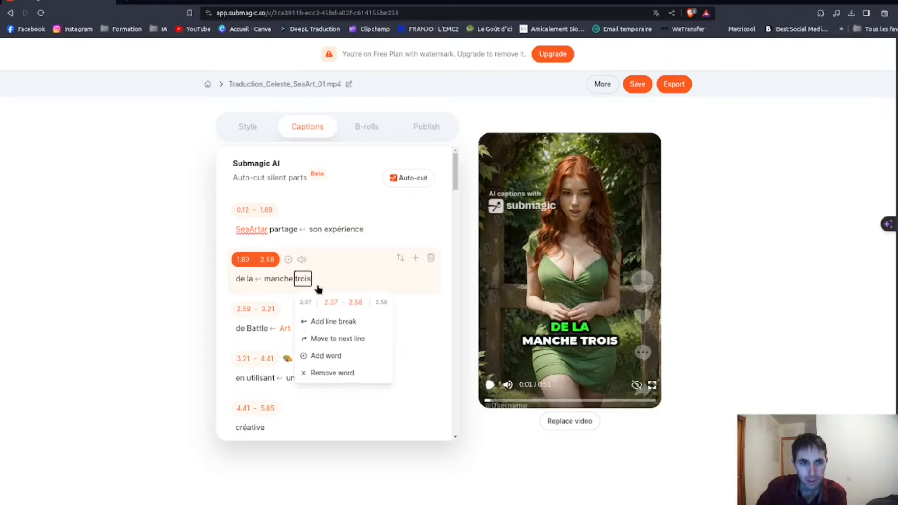
key("BackSpace")
key("BackSpace")
key("BackSpace")
key("BackSpace")
key("BackSpace")
type("3")
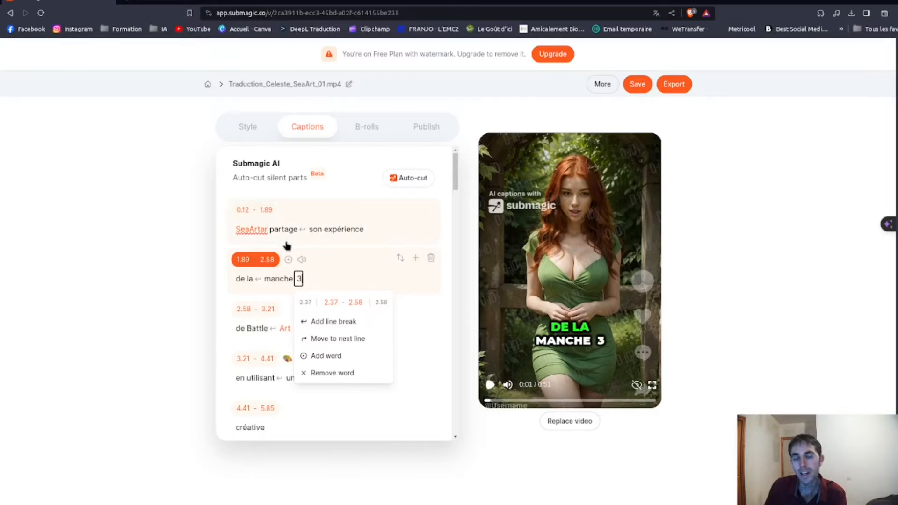
Join Battle and Art into the single word BattleArt in the third caption, emptying the separate word Art.
left_click(257, 329)
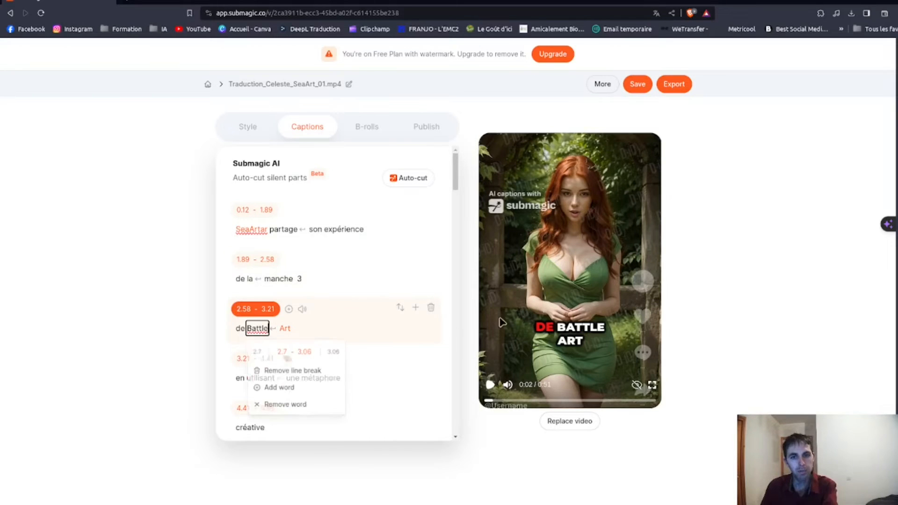
type("Art")
left_click(302, 333)
key("BackSpace")
key("BackSpace")
key("Delete")
scroll(374, 330, "down", 2)
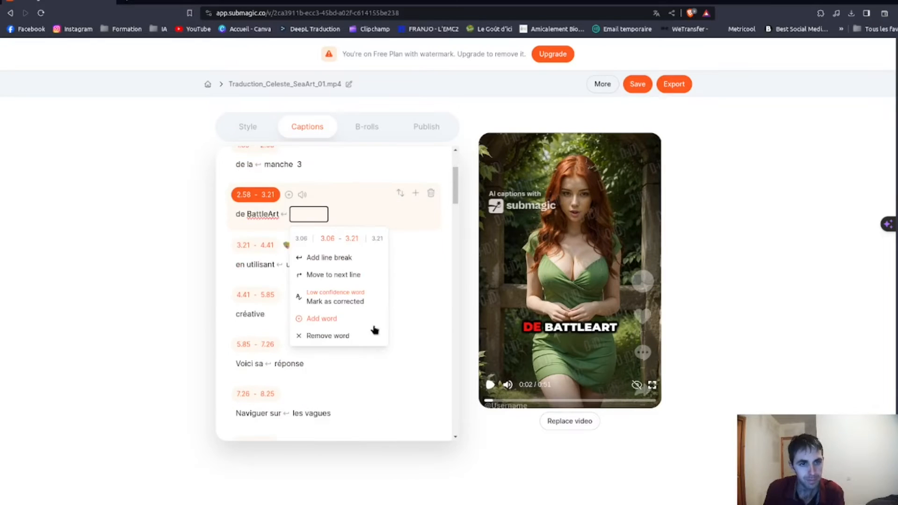
left_click(268, 270)
left_click(366, 308)
Write the last word of the "à la Manche" caption at 9.15 seconds as the numeral 3.
scroll(384, 321, "down", 1)
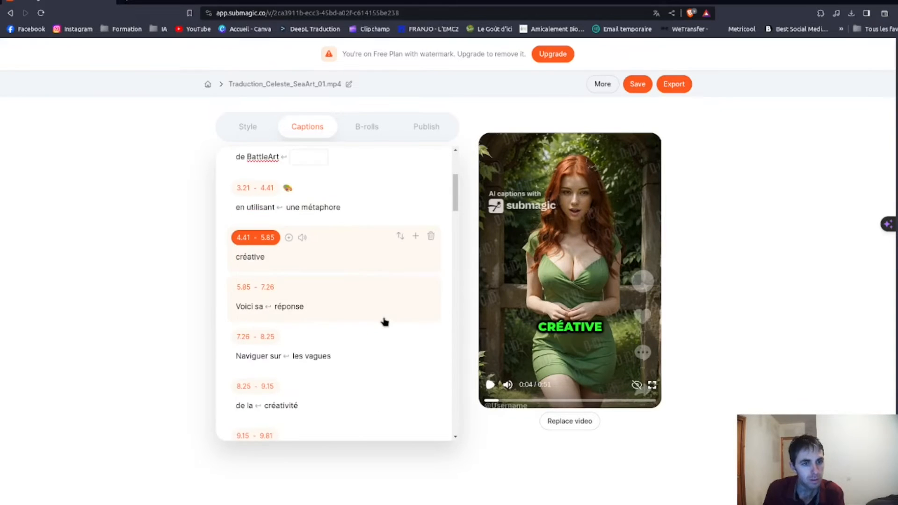
scroll(385, 322, "down", 1)
scroll(371, 346, "down", 2)
left_click(301, 284)
key("BackSpace")
key("BackSpace")
key("BackSpace")
key("BackSpace")
key("BackSpace")
type("3")
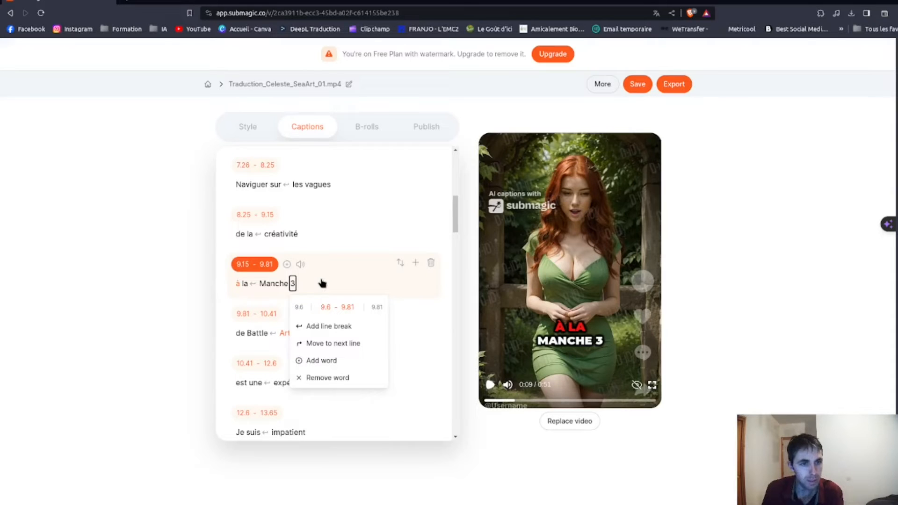
Change Battle to BattleArt in the caption at 9.81 seconds and empty the separate word Art after it.
scroll(296, 278, "down", 2)
left_click(240, 219)
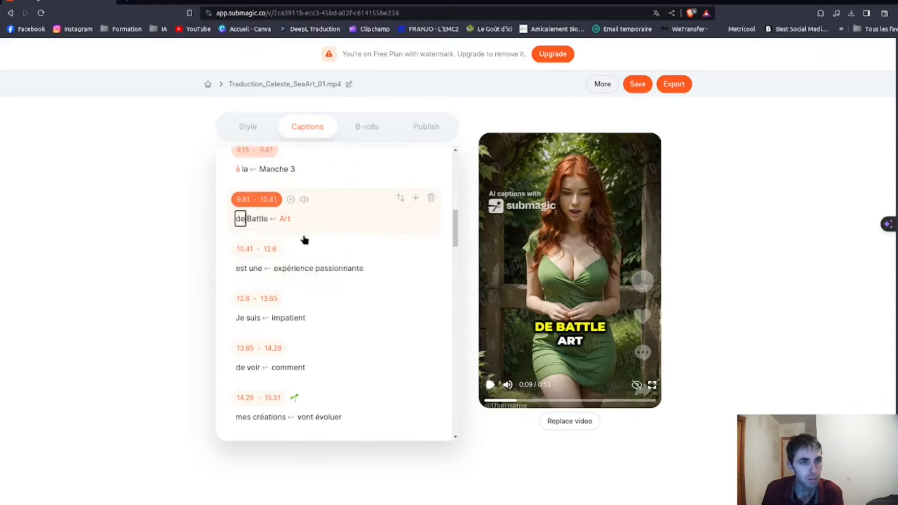
left_click(273, 224)
type("Art")
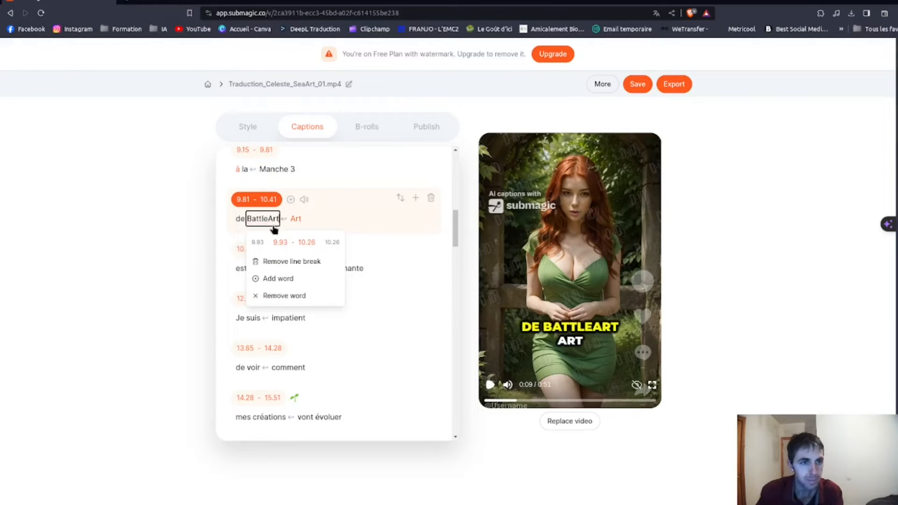
left_click(301, 225)
key("BackSpace")
key("BackSpace")
key("Delete")
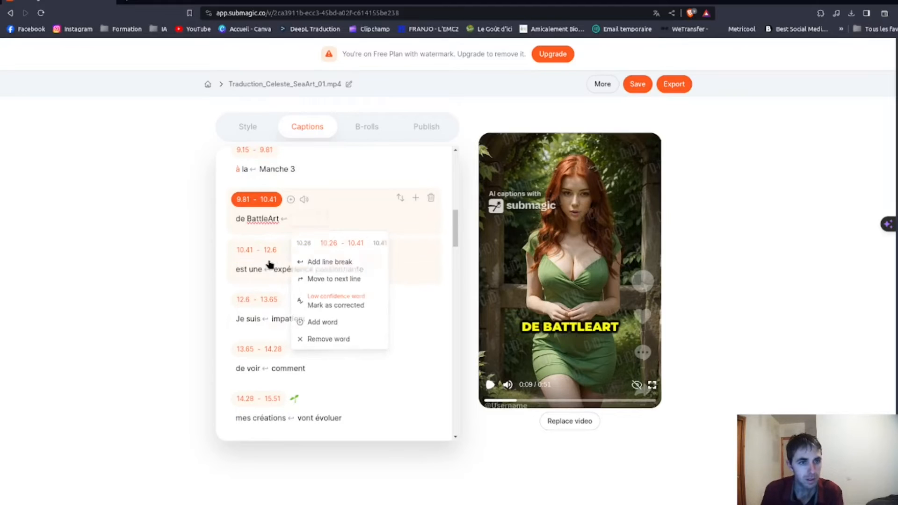
left_click(270, 262)
scroll(399, 323, "down", 2)
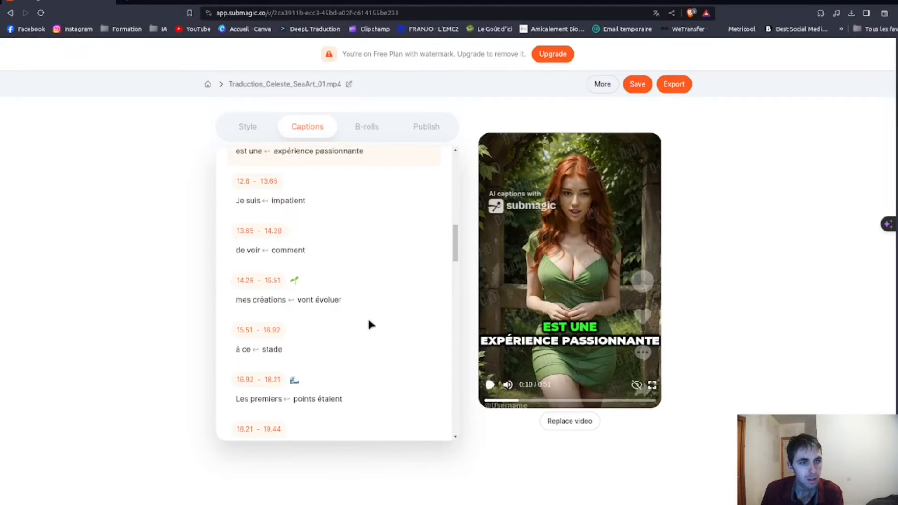
scroll(370, 322, "down", 1)
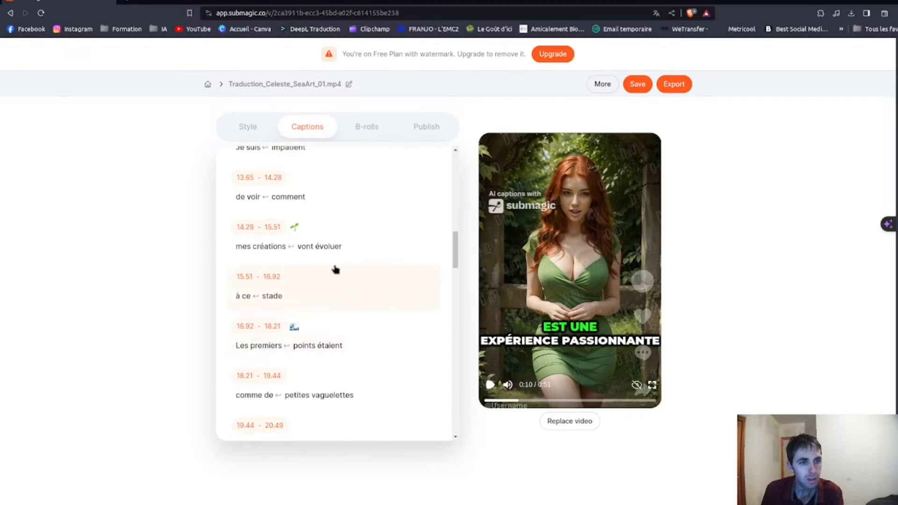
Look at the emoji choices for the "mes créations vont évoluer" caption at 14.28 seconds.
left_click(295, 227)
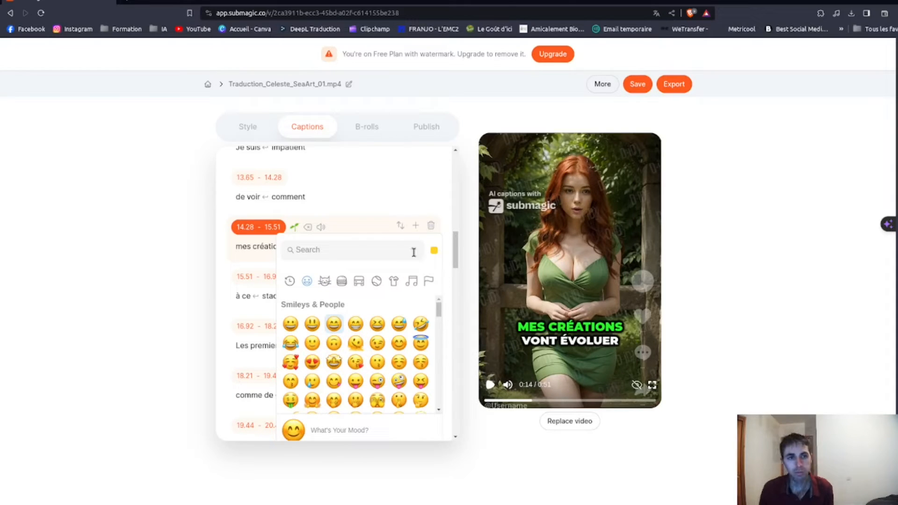
left_click(252, 258)
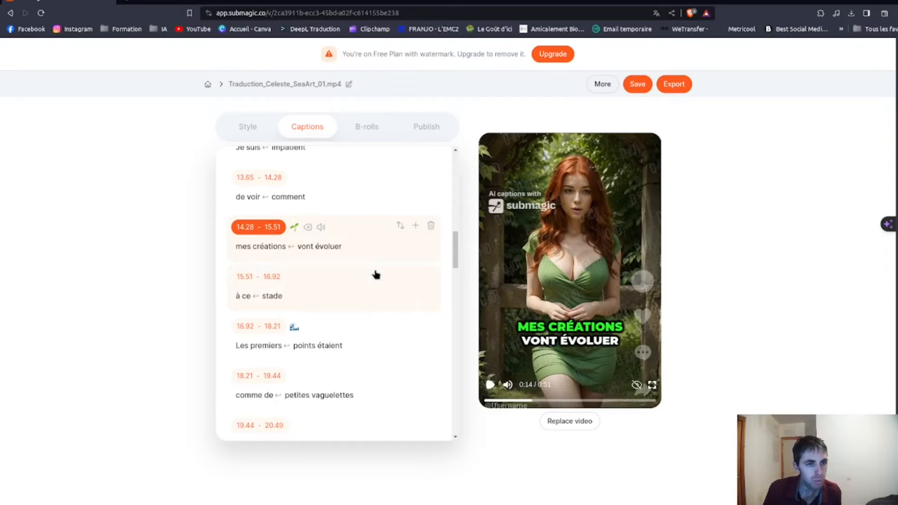
Change pont to prompt in the "Le pont sur" caption at 23.67 seconds.
scroll(375, 275, "down", 1)
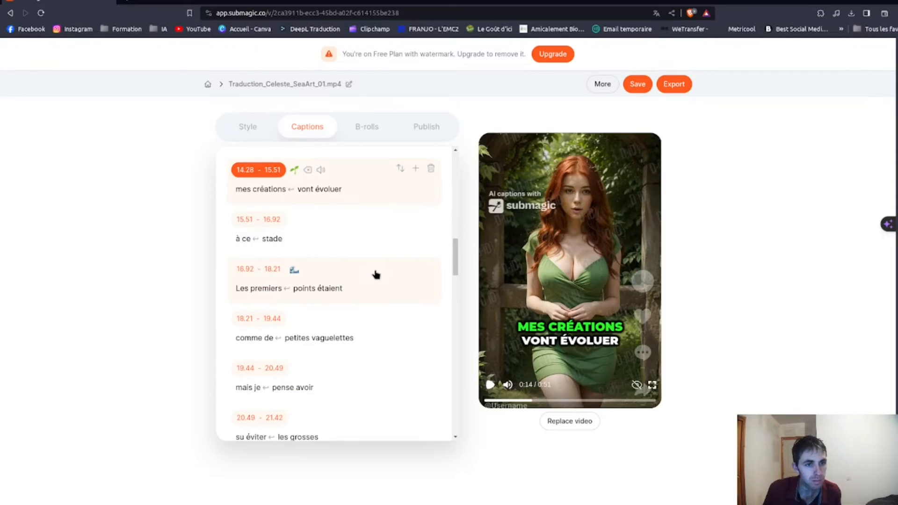
scroll(375, 274, "down", 4)
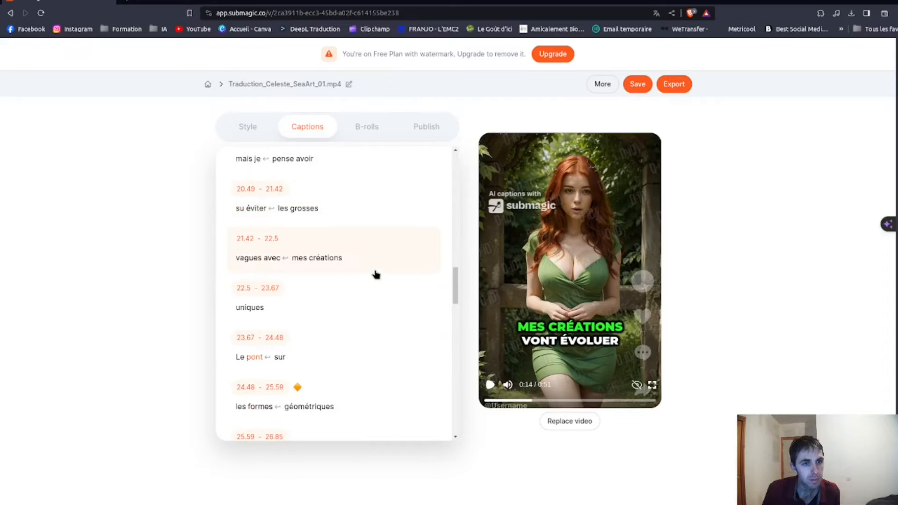
scroll(350, 306, "down", 1)
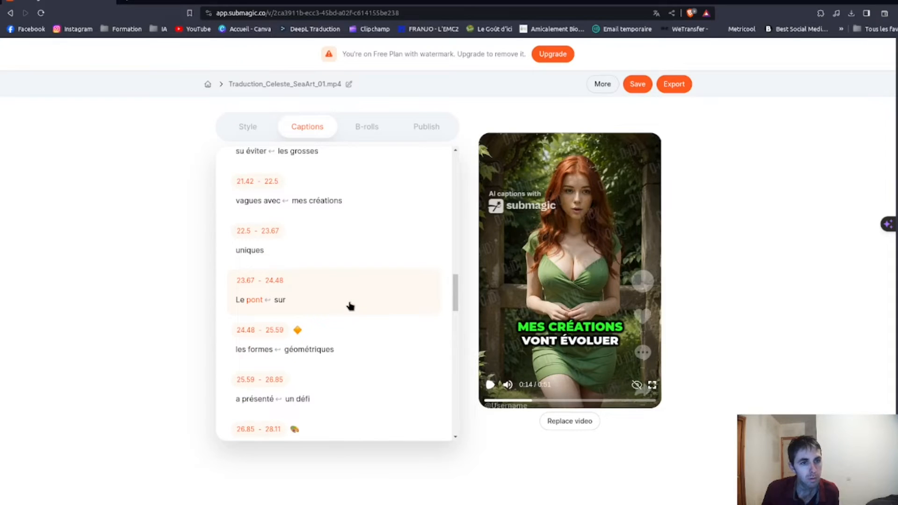
left_click(253, 302)
type("romp")
key("Delete")
key("Delete")
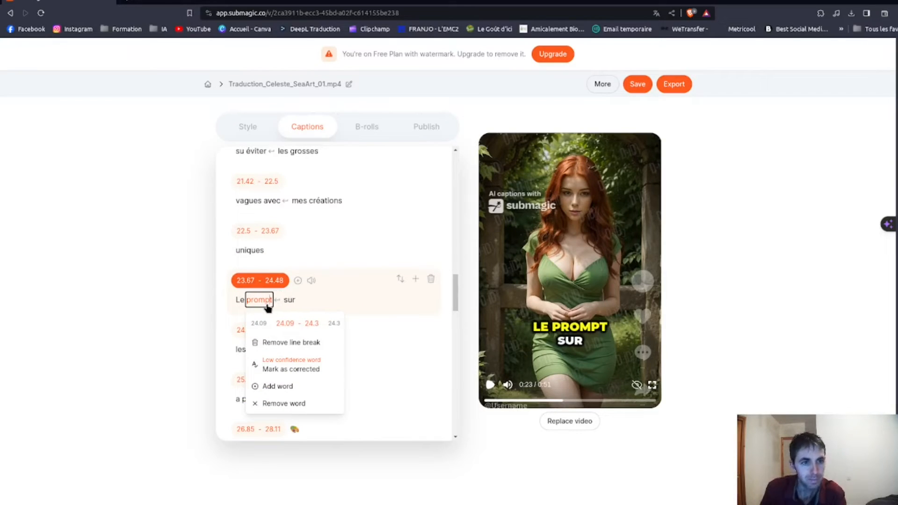
left_click(383, 313)
Correct the last word of the "que les" caption at 31.14 seconds to prompt.
scroll(371, 344, "down", 1)
scroll(371, 344, "down", 2)
scroll(372, 344, "down", 2)
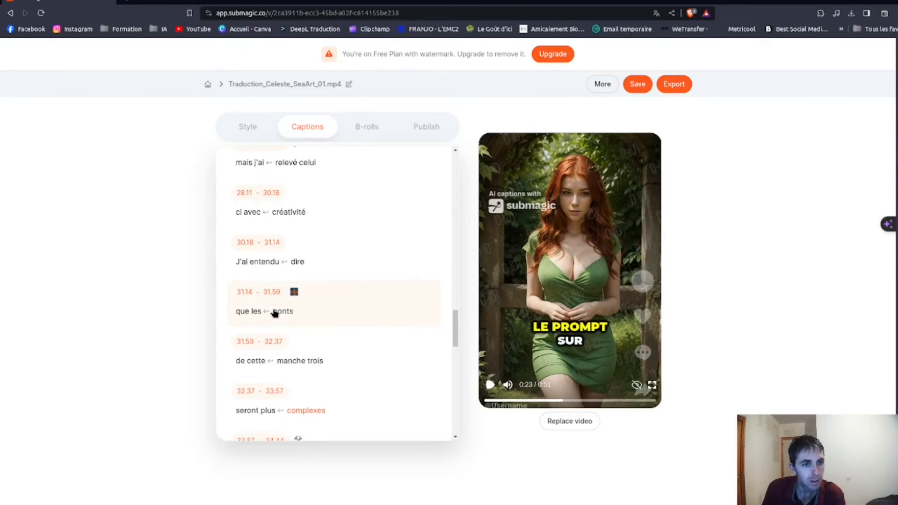
left_click(278, 312)
left_click(278, 312)
type("r")
key("BackSpace")
type("mp")
key("BackSpace")
Write the last word of the "de cette manche" caption at 31.59 seconds as the numeral 3.
left_click(315, 360)
double_click(316, 360)
type("3")
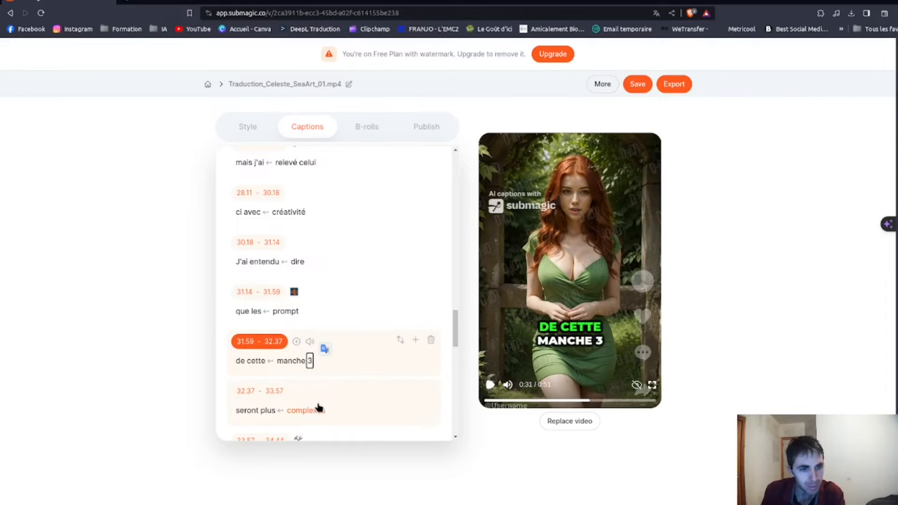
Replace trois with the numeral 3 in the "manche trois est élevée" caption at 38.93 seconds.
scroll(318, 372, "down", 3)
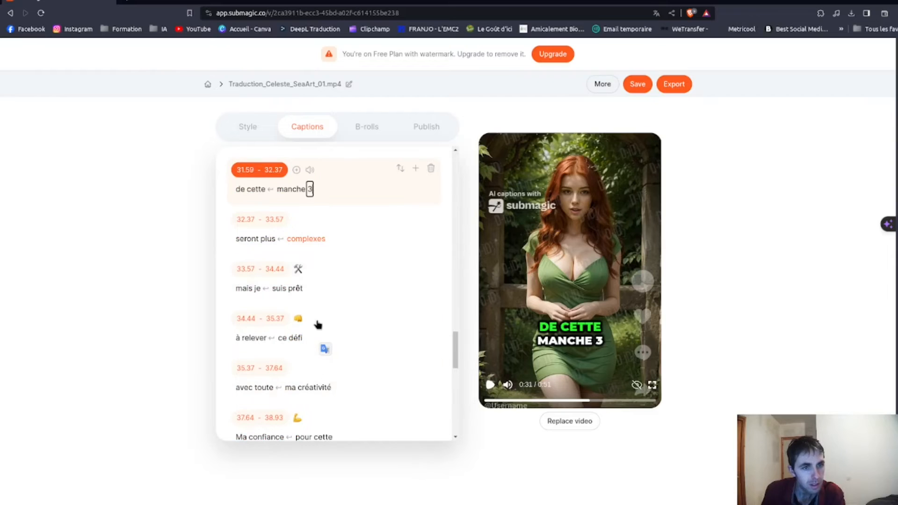
scroll(294, 376, "down", 3)
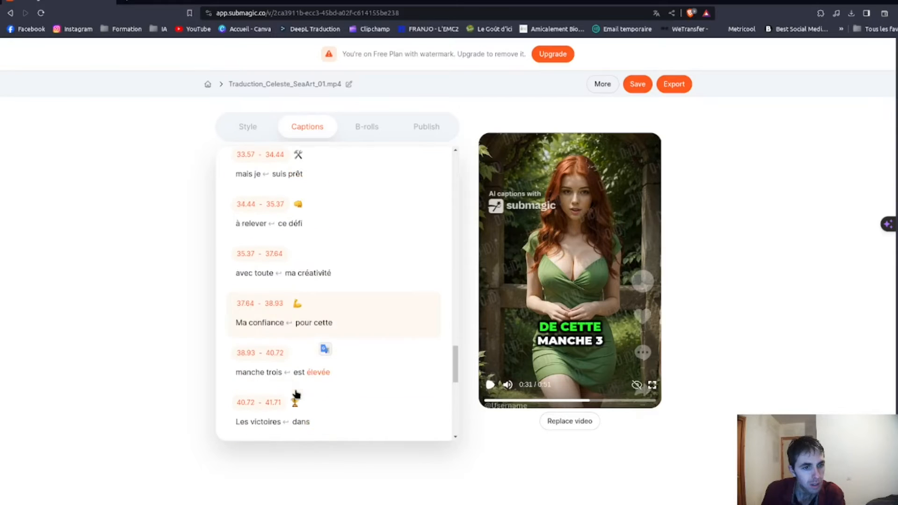
left_click(279, 374)
key("BackSpace")
key("BackSpace")
key("BackSpace")
key("BackSpace")
key("BackSpace")
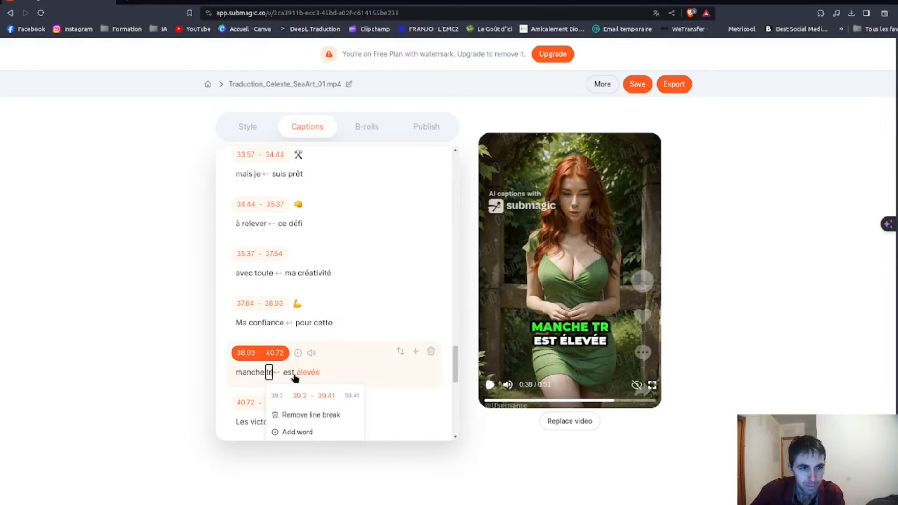
type("3")
scroll(295, 377, "down", 1)
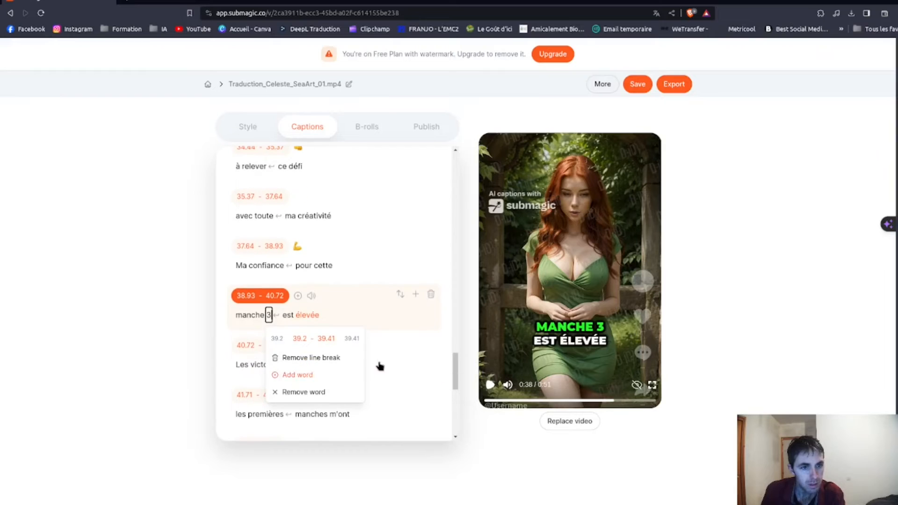
left_click(389, 363)
Check the captions from 40.72 seconds to the end and view the B-roll options.
scroll(340, 371, "down", 1)
scroll(339, 371, "down", 1)
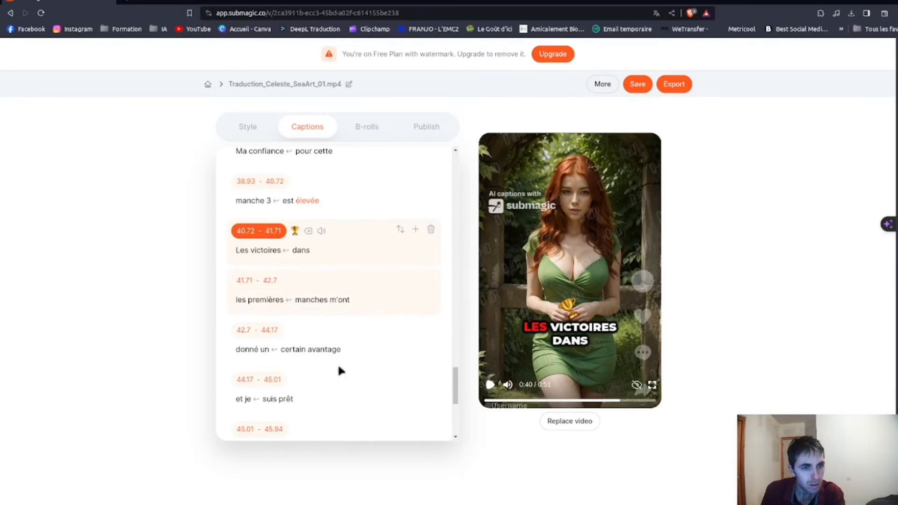
scroll(339, 370, "down", 4)
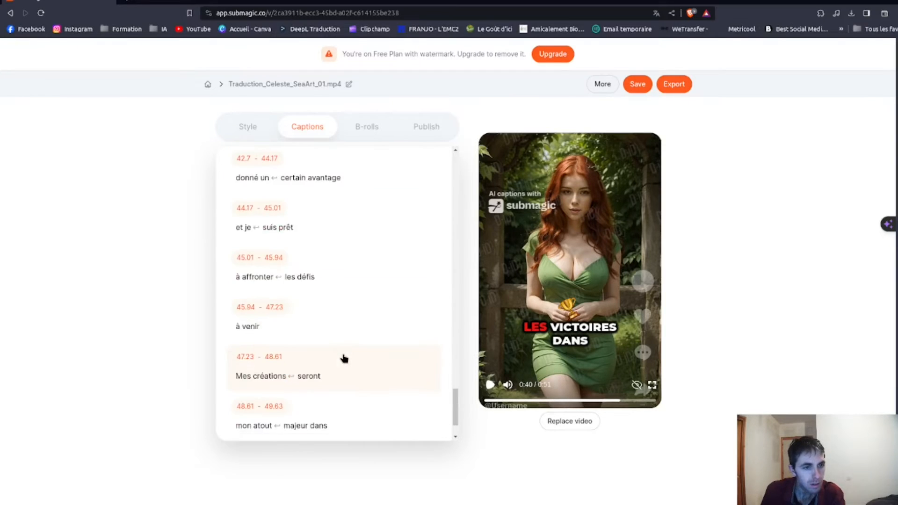
scroll(343, 357, "down", 1)
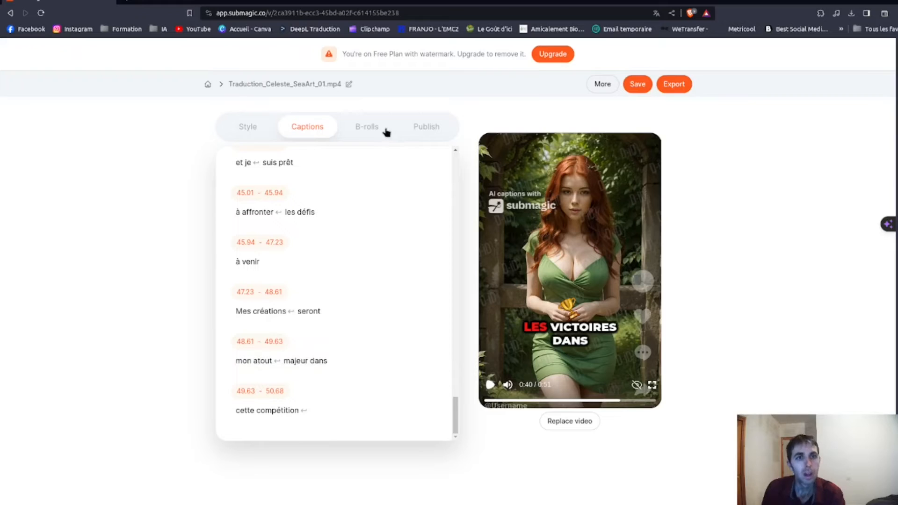
left_click(375, 134)
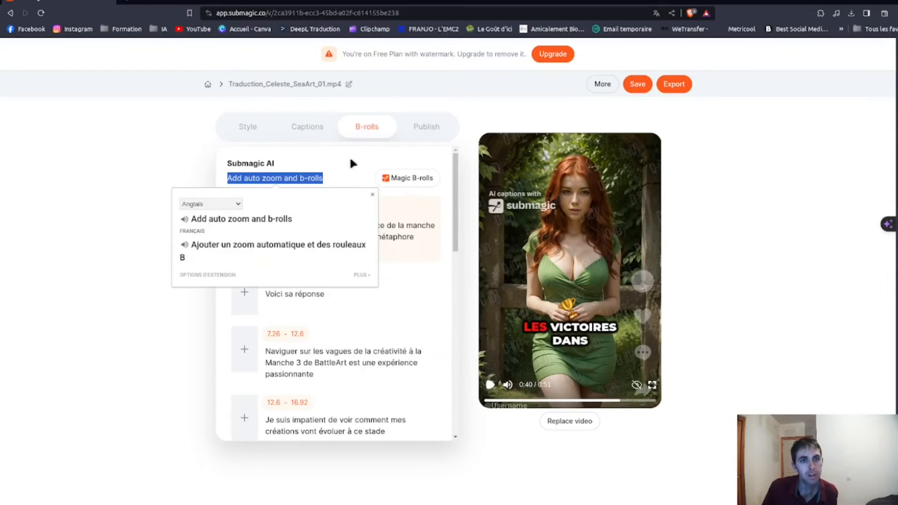
left_click(347, 168)
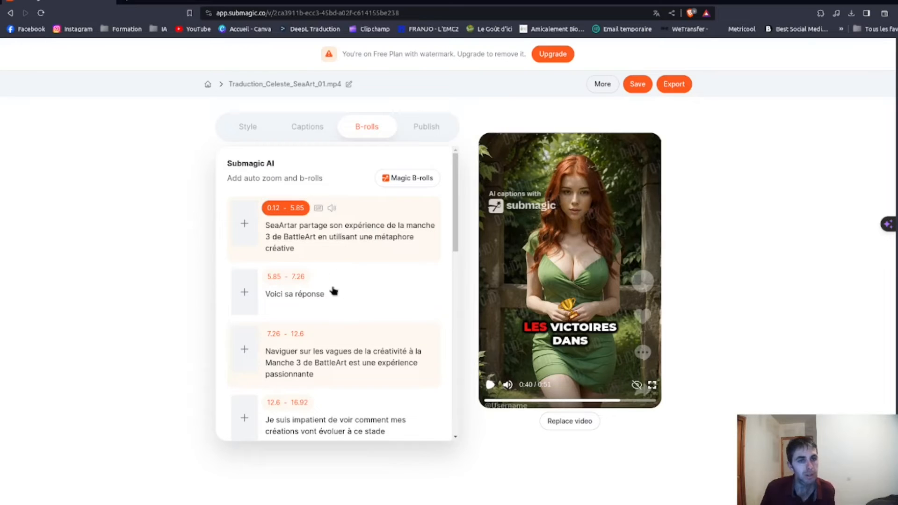
View the publishing options and the music upload without adding a file, and preview the end of the captioned video.
left_click(425, 126)
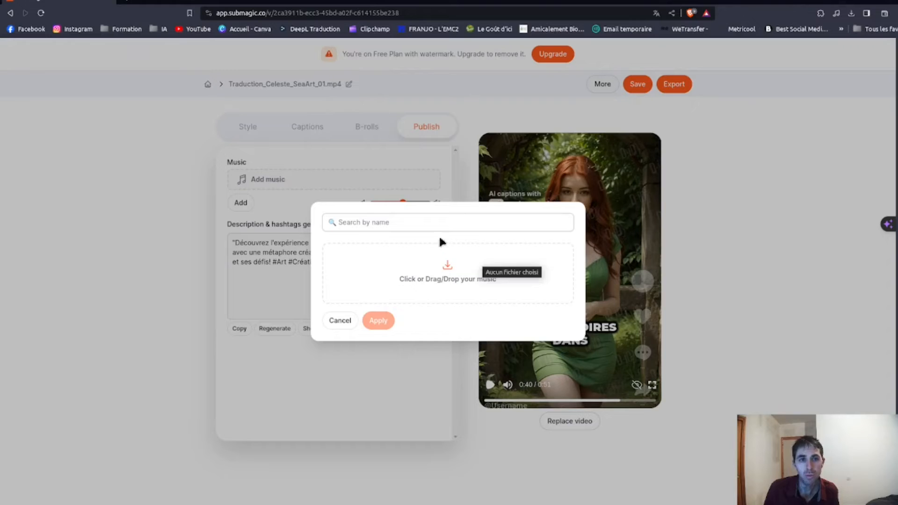
left_click(451, 265)
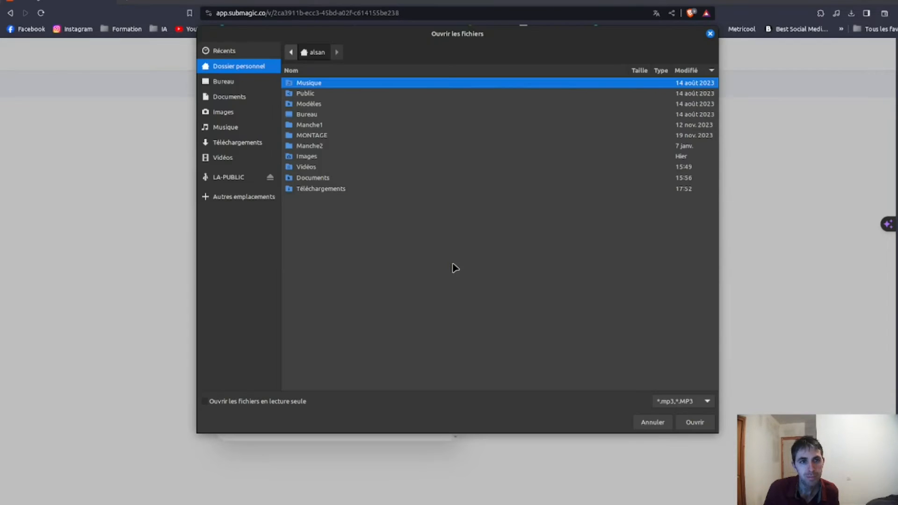
left_click(653, 422)
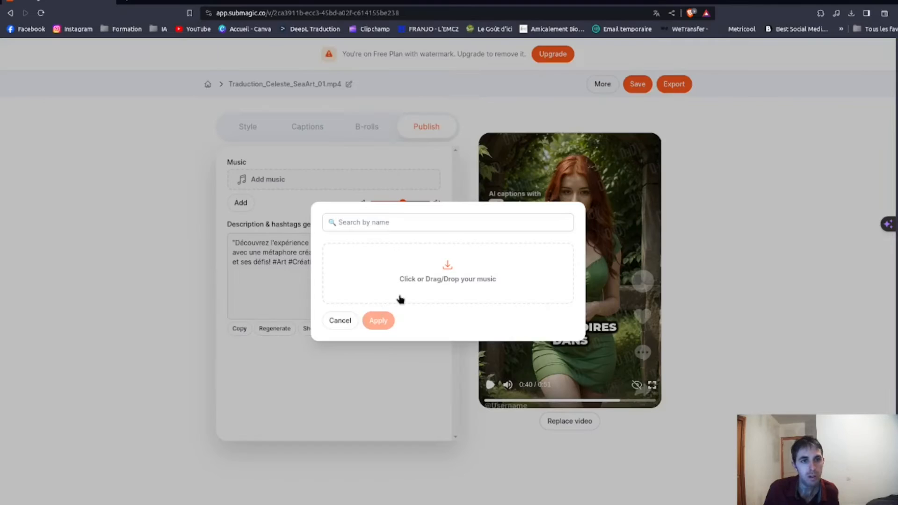
left_click(339, 320)
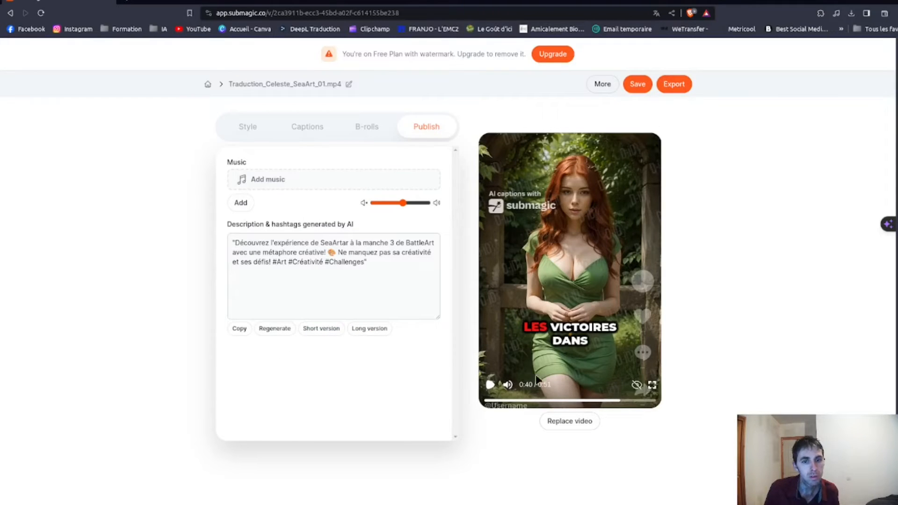
left_click(490, 385)
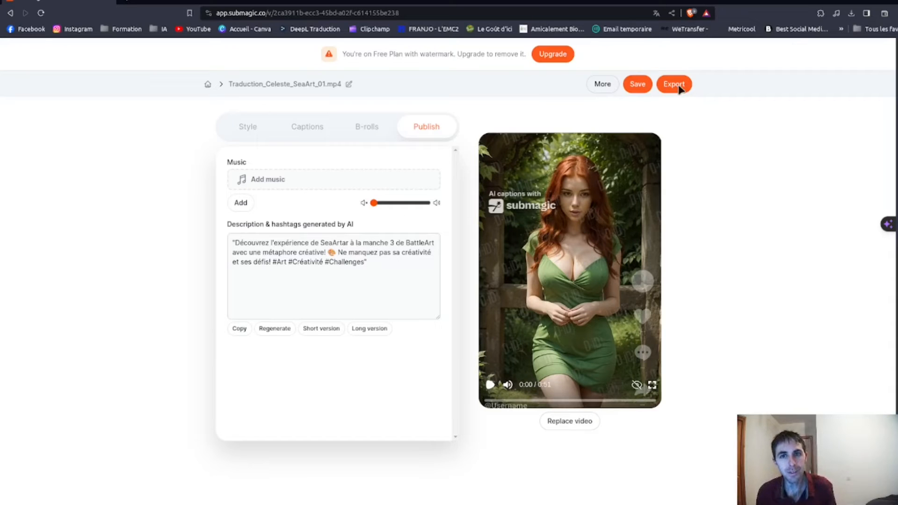
Export the captioned video to Téléchargements as traductioncelesteseaart01mp4-download.mp4 and play the downloaded file to check it.
left_click(677, 86)
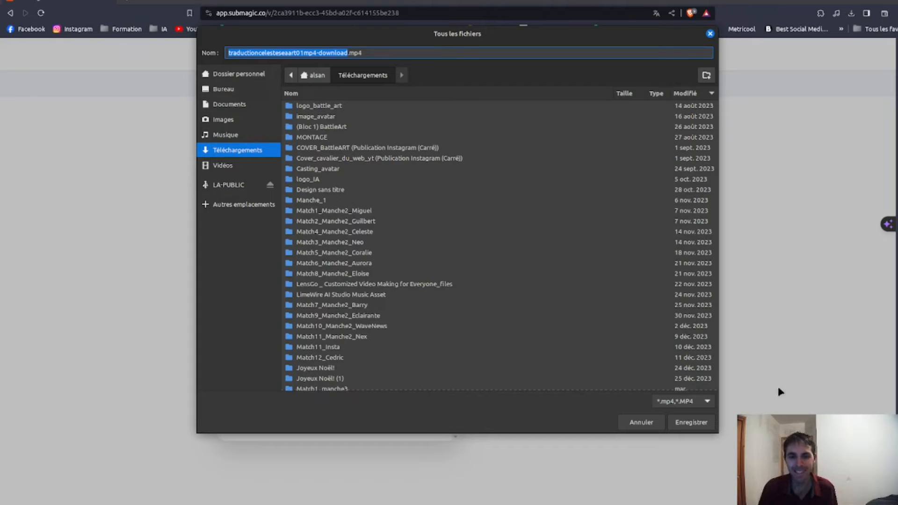
left_click(712, 423)
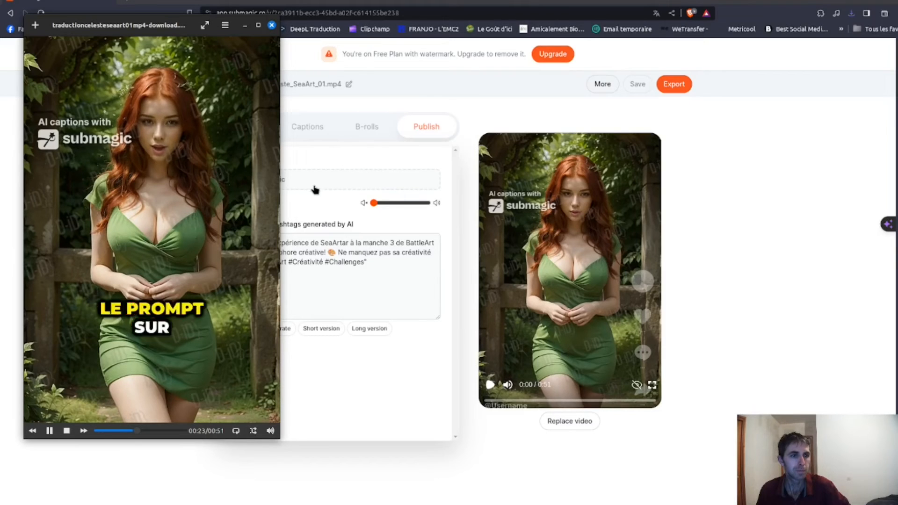
left_click(50, 431)
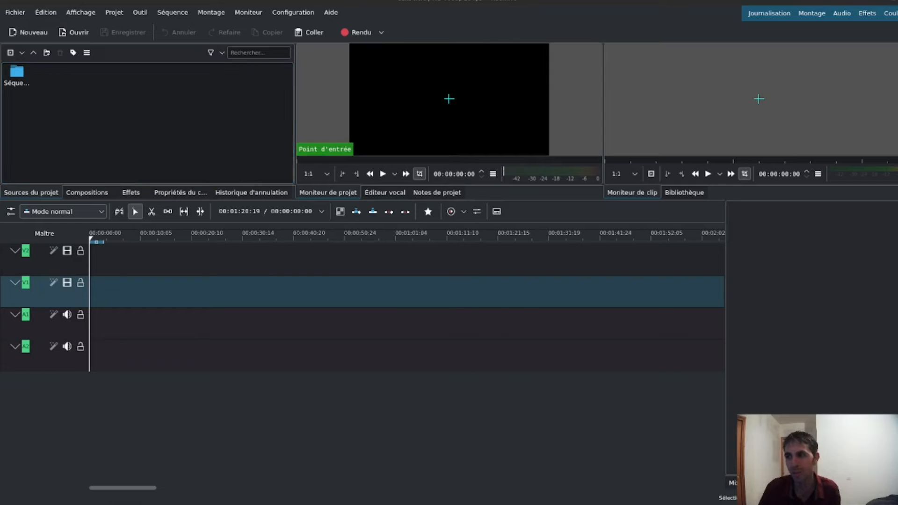
Switch to Kdenlive and import traductioncelesteseaart01mp4-download.mp4, Traduction_Celeste_SeaArt_01.mp4 and Celeste_09.png into the project bin.
left_click_drag(746, 198, 198, 114)
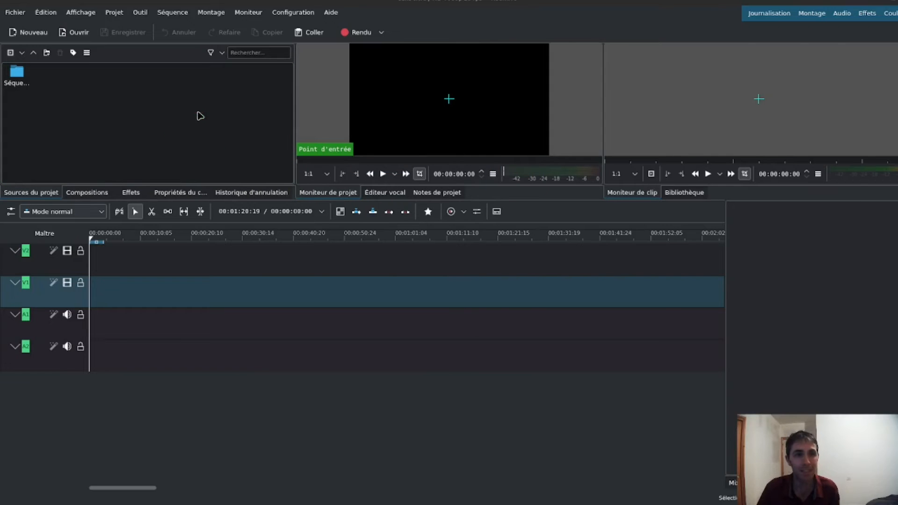
left_click(226, 173)
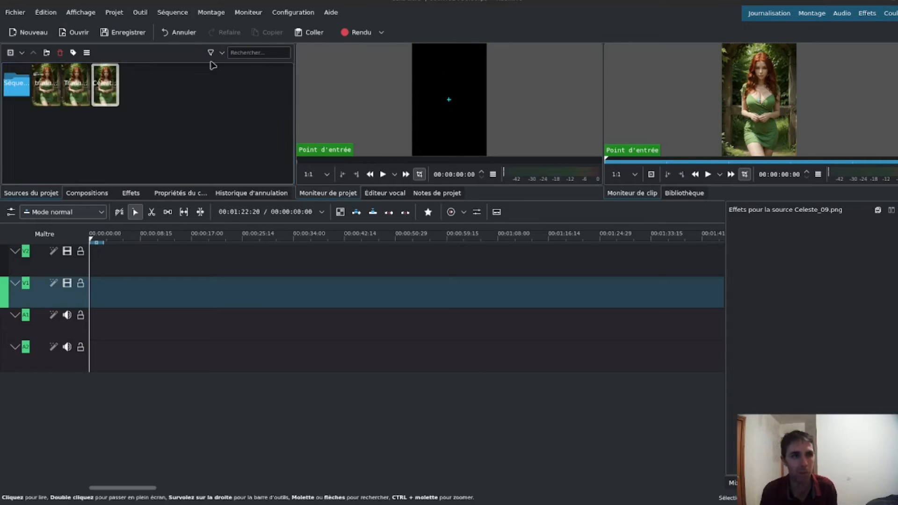
Preview Traduction_Celeste_SeaArt_01.mp4 briefly and place it at the start of the timeline on tracks V1 and A1.
left_click(72, 81)
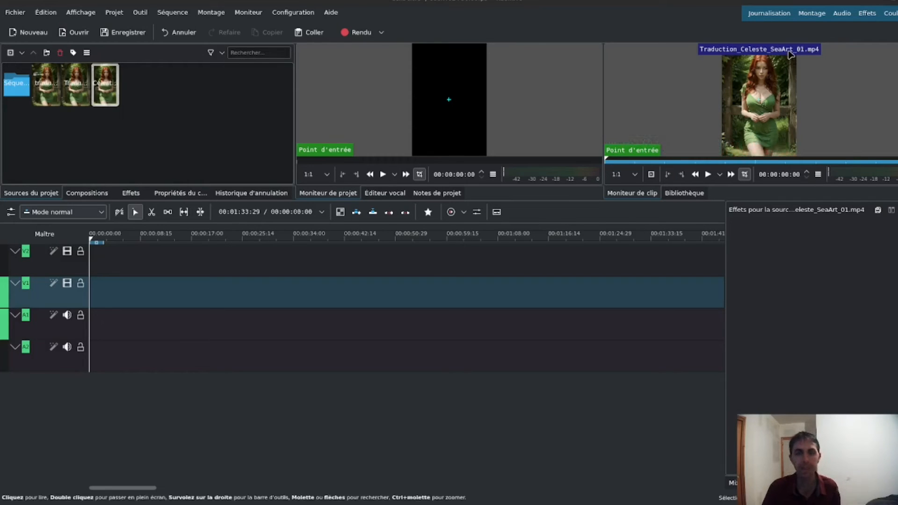
left_click(708, 174)
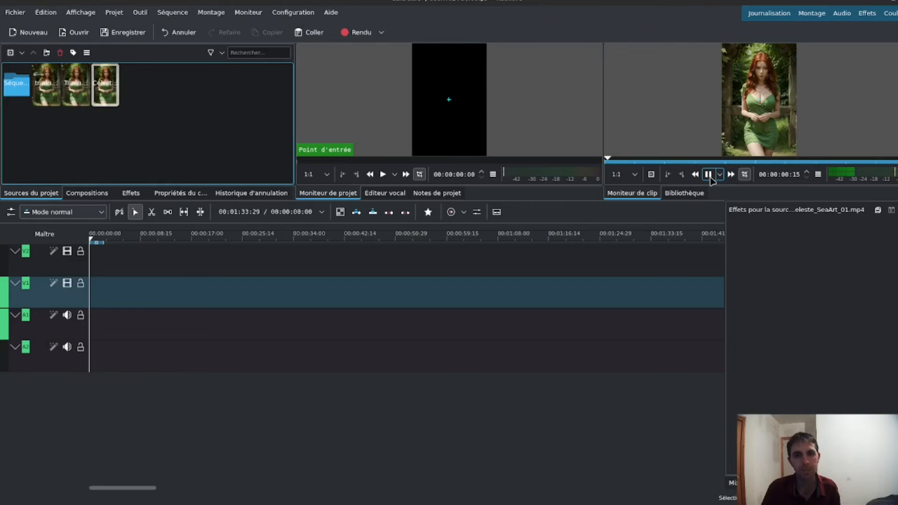
left_click(708, 174)
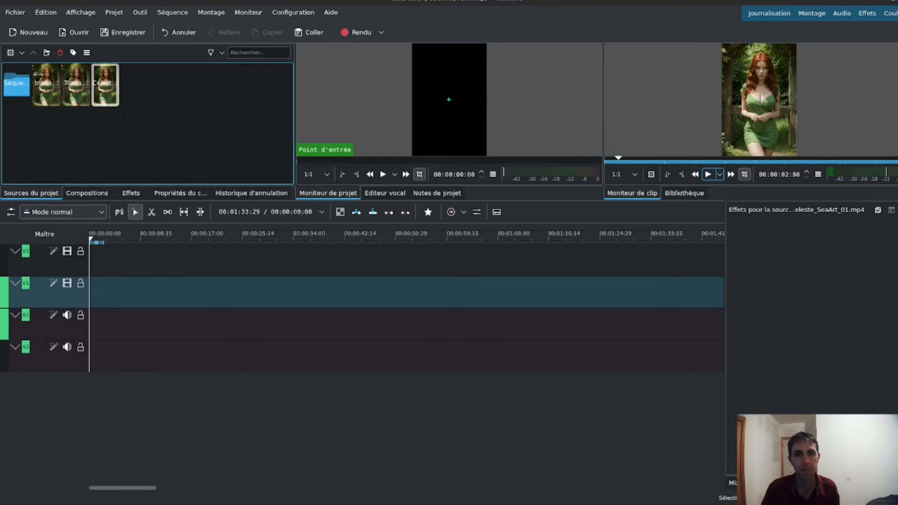
left_click_drag(76, 88, 91, 312)
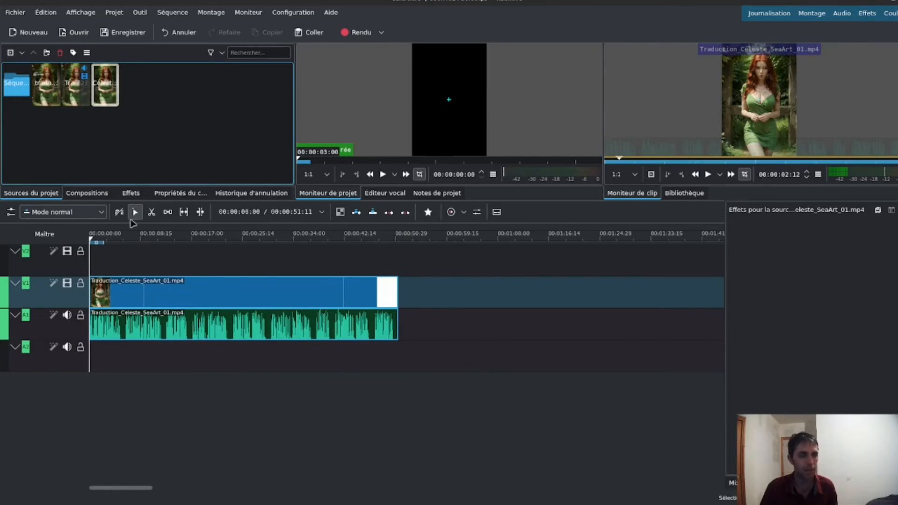
Place traductioncelesteseaart01mp4-download.mp4 at the start of track V2, above the original video, with its audio on A2.
left_click(47, 80)
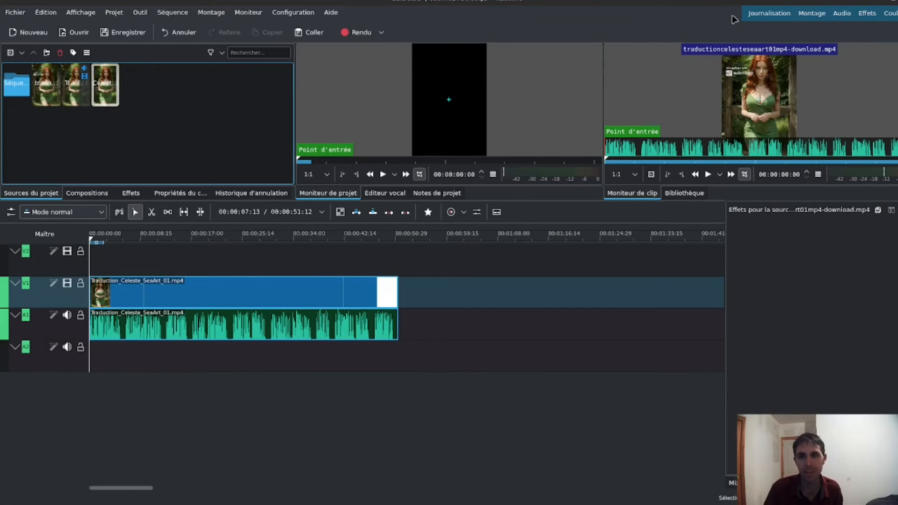
left_click_drag(77, 126, 140, 273)
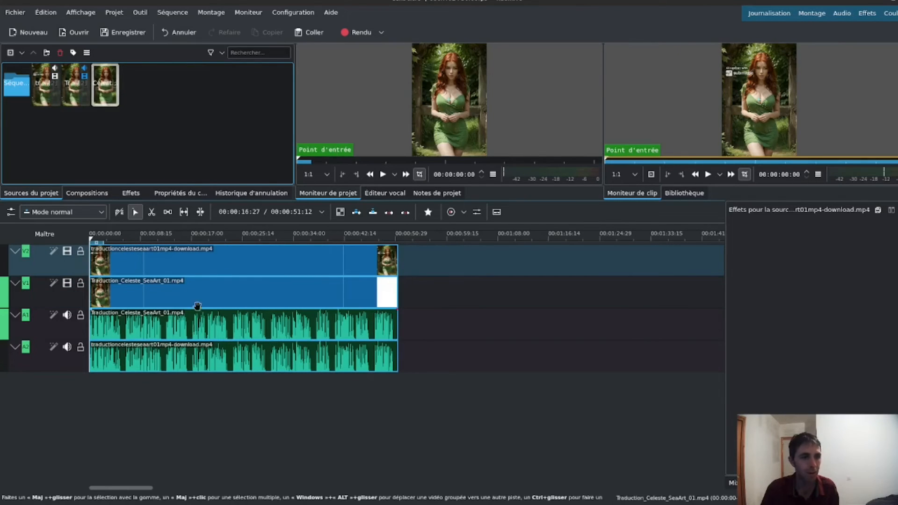
Ungroup the captioned clip's video and audio and delete its audio from track A2.
right_click(191, 266)
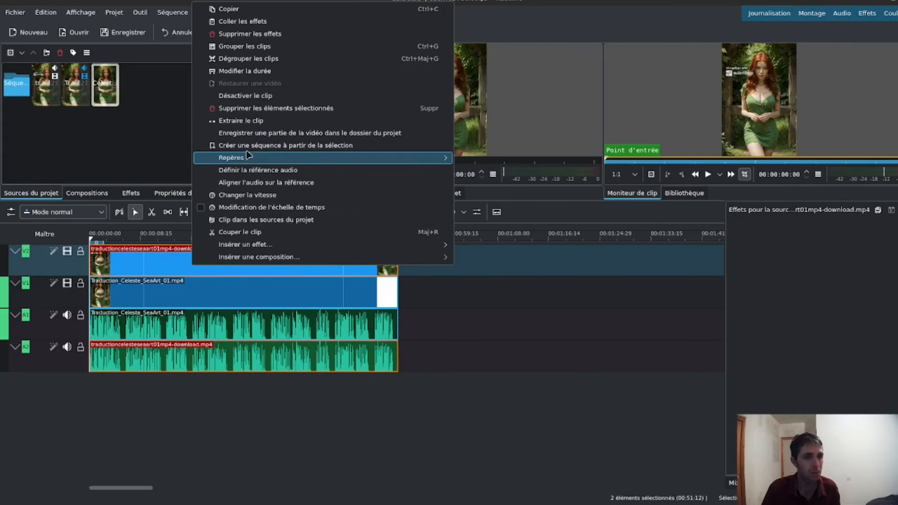
left_click(251, 61)
left_click(213, 355)
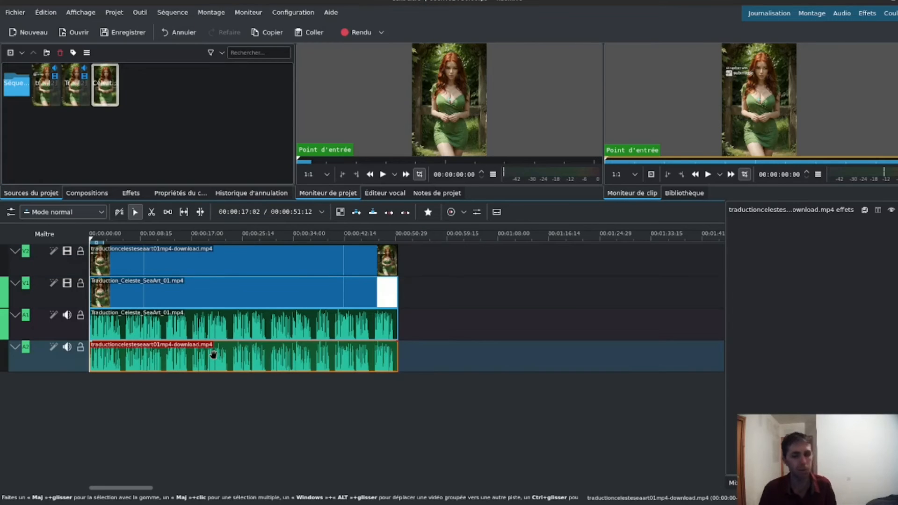
key("Delete")
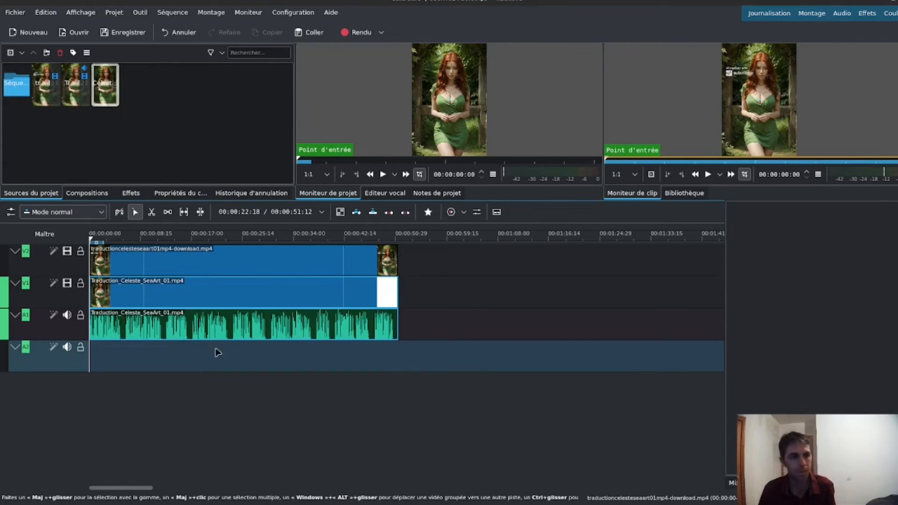
Insert one video track below V1 and place Celeste_09.png on it, spanning the full length of the clips above.
right_click(18, 286)
left_click(33, 294)
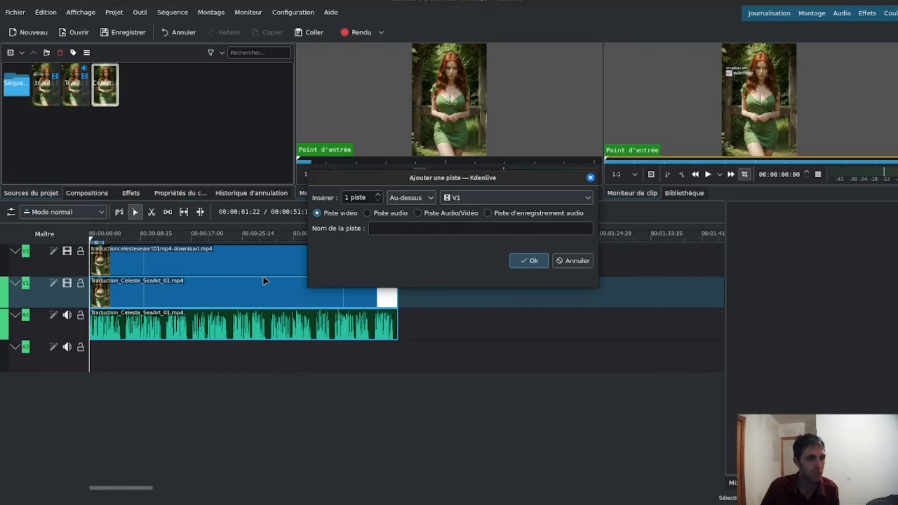
left_click(414, 201)
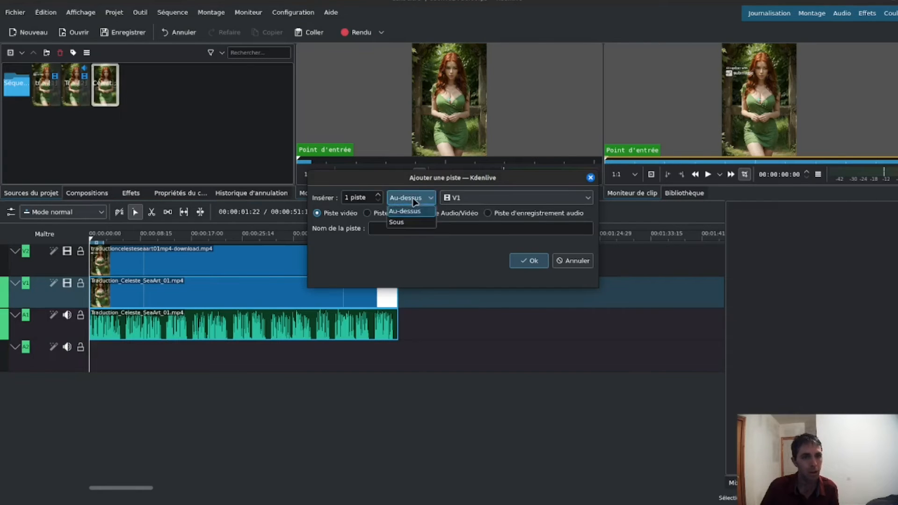
left_click(411, 222)
key("Return")
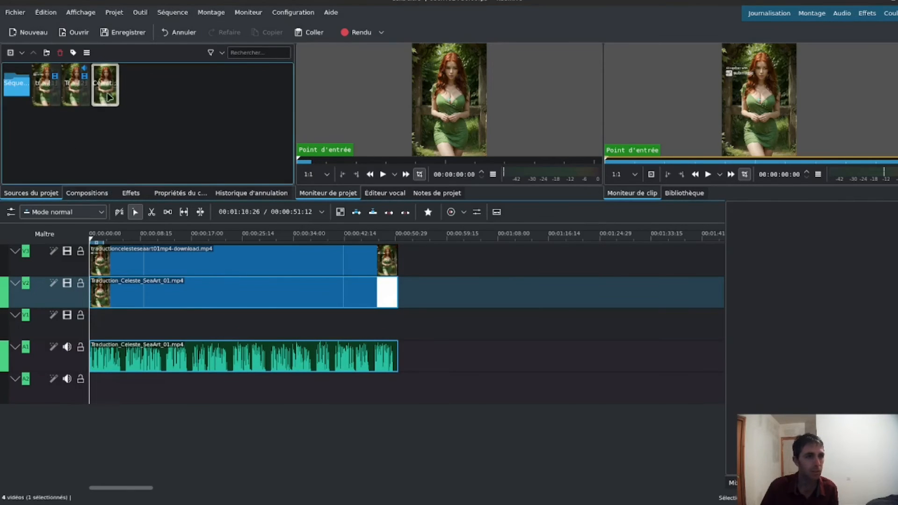
left_click_drag(106, 92, 401, 328)
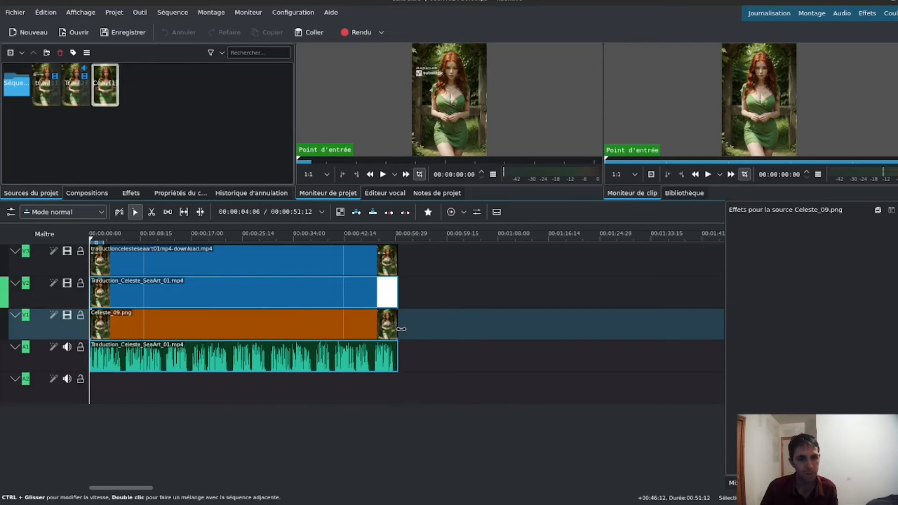
Play and scrub through the captioned clip to examine the area where its captions and watermark appear.
left_click(152, 265)
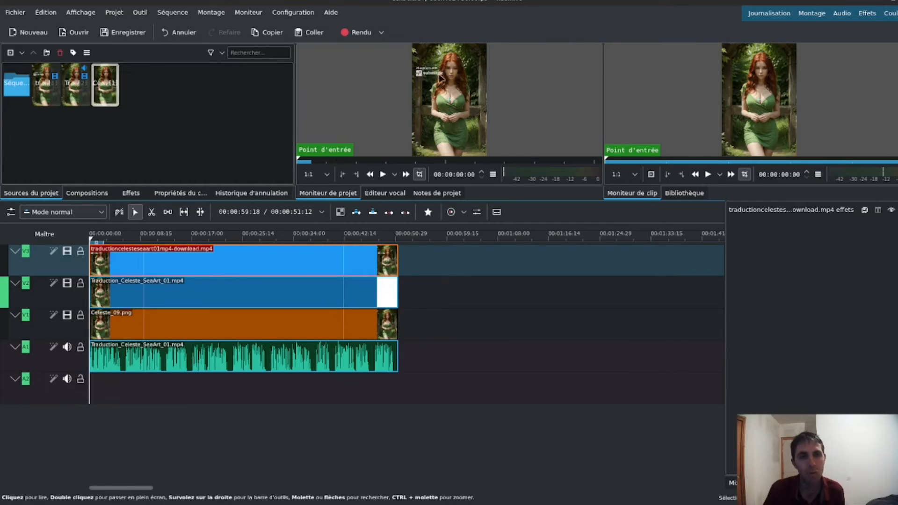
left_click(382, 175)
left_click(382, 174)
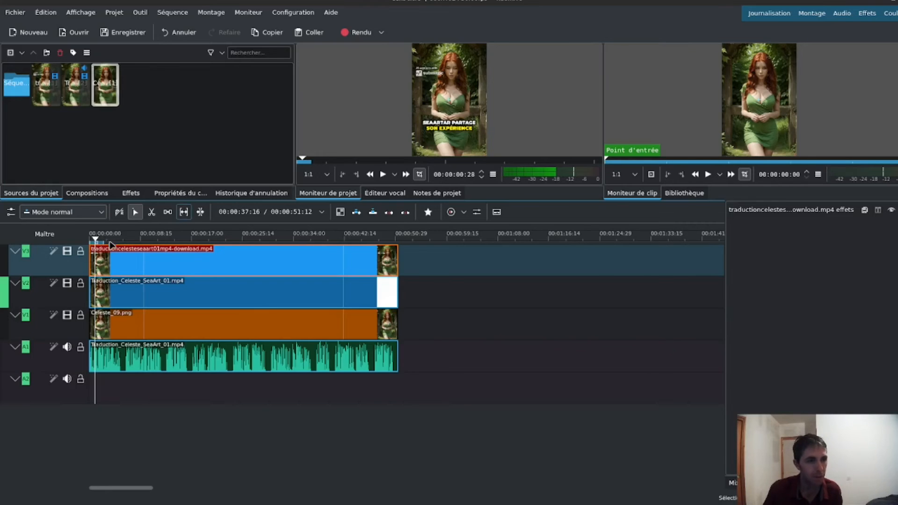
left_click_drag(98, 241, 193, 255)
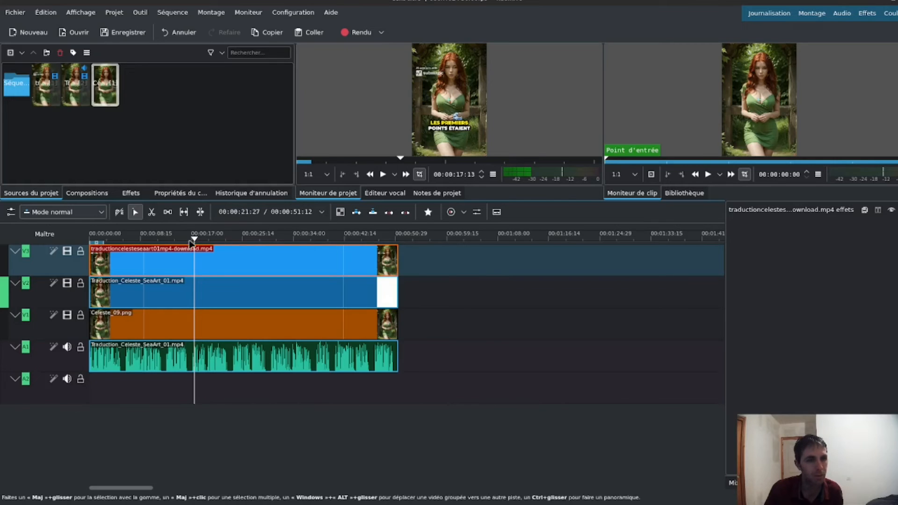
left_click_drag(195, 241, 253, 243)
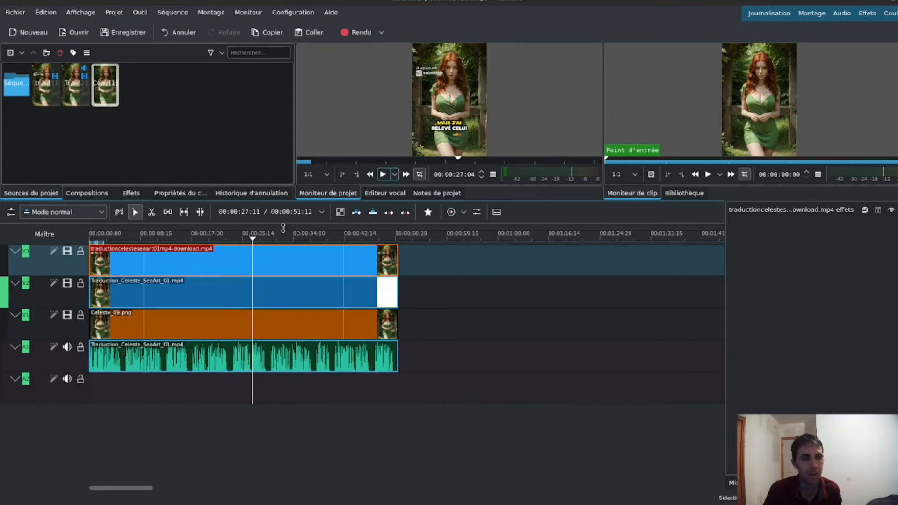
key("space")
left_click_drag(271, 239, 318, 243)
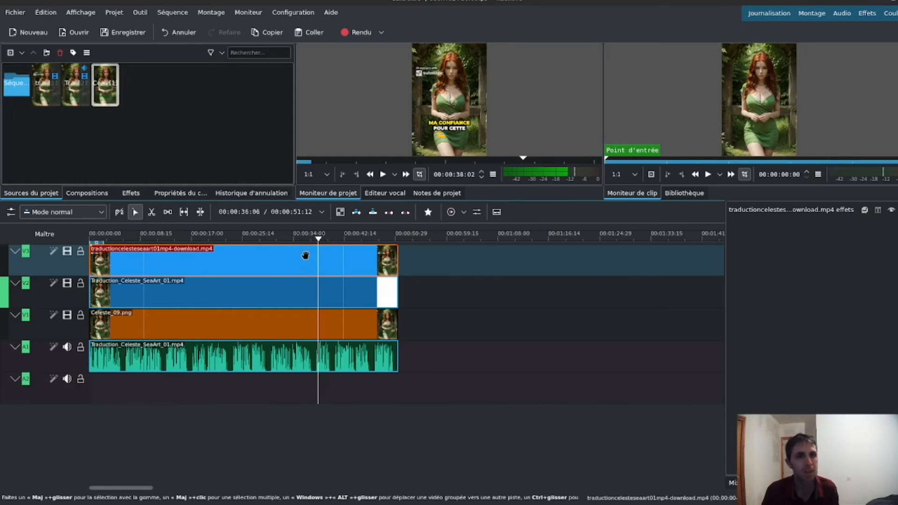
left_click_drag(318, 240, 202, 252)
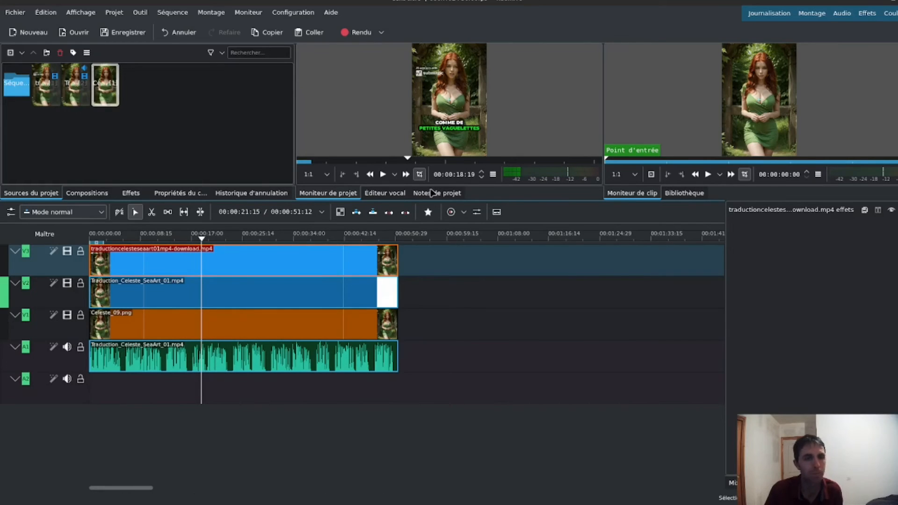
Find the Rotoscopie effect among the favourite effects and apply it to traductioncelesteseaart01mp4-download.mp4 on track V3.
left_click(131, 192)
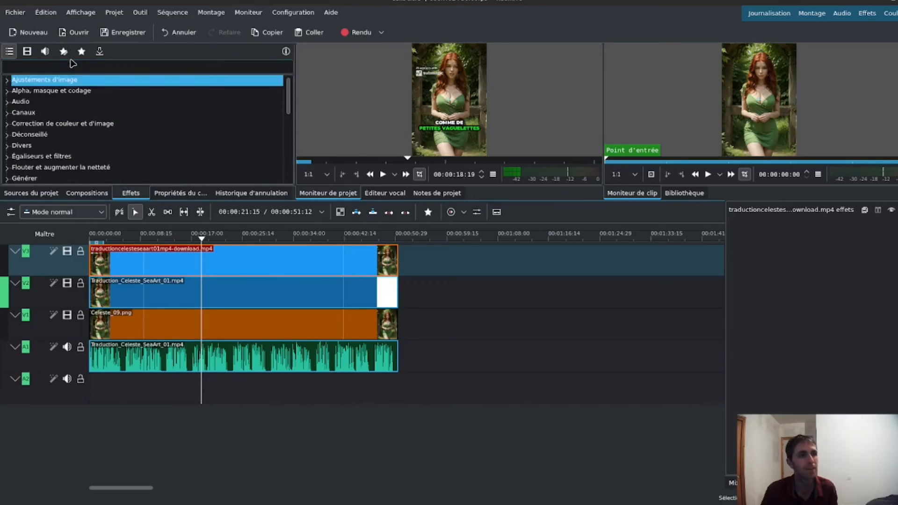
left_click(81, 51)
left_click(69, 84)
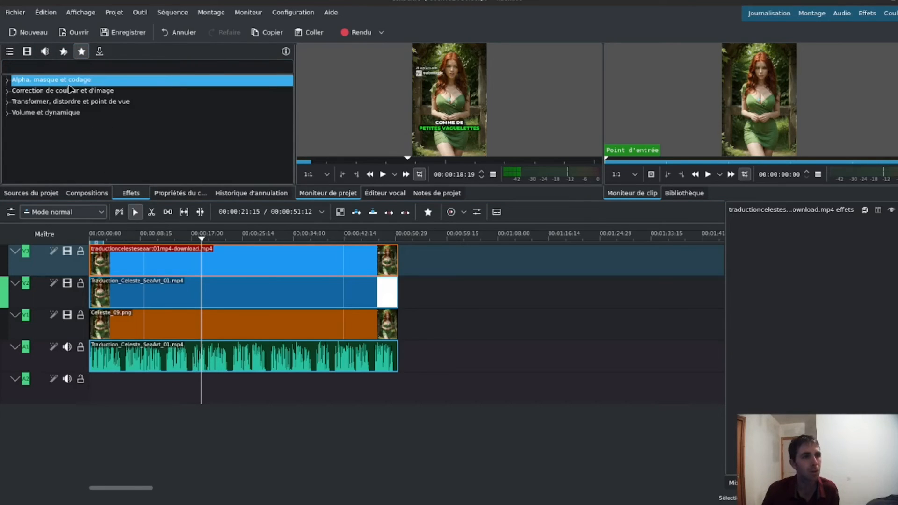
left_click(75, 114)
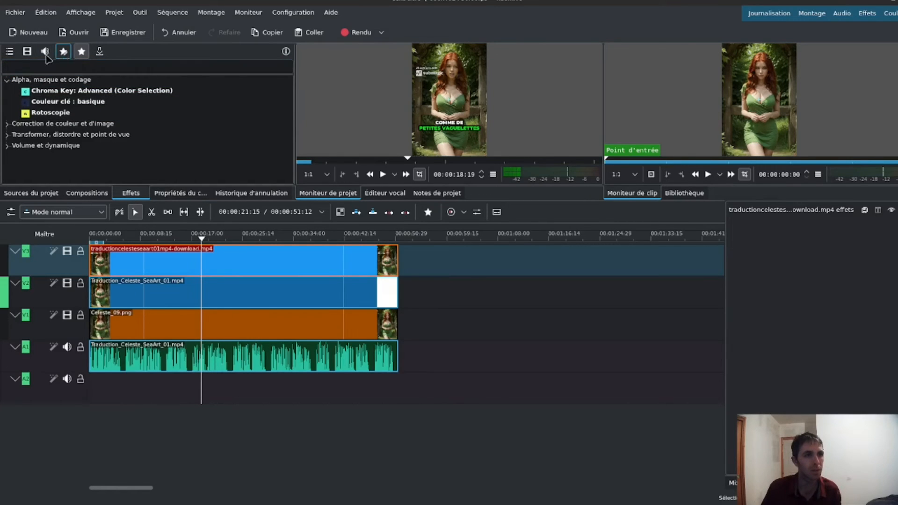
left_click(10, 51)
left_click(34, 68)
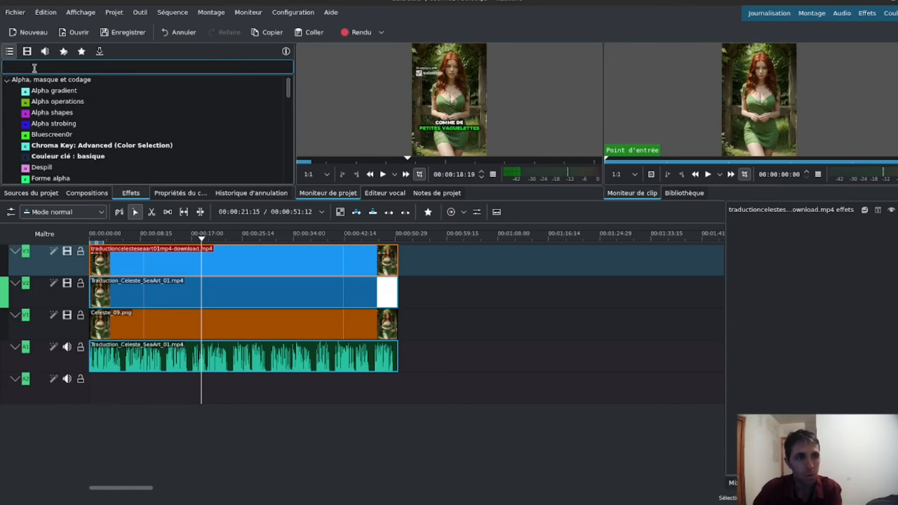
type("ro")
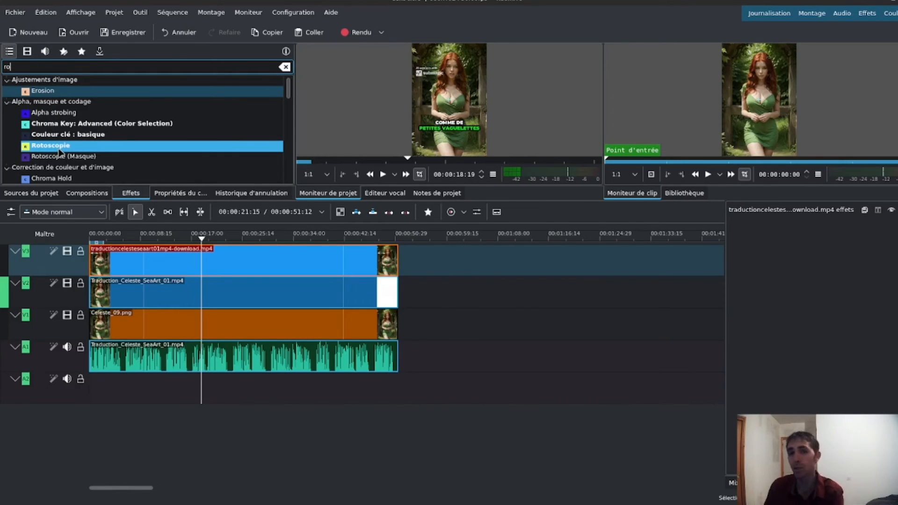
left_click(81, 52)
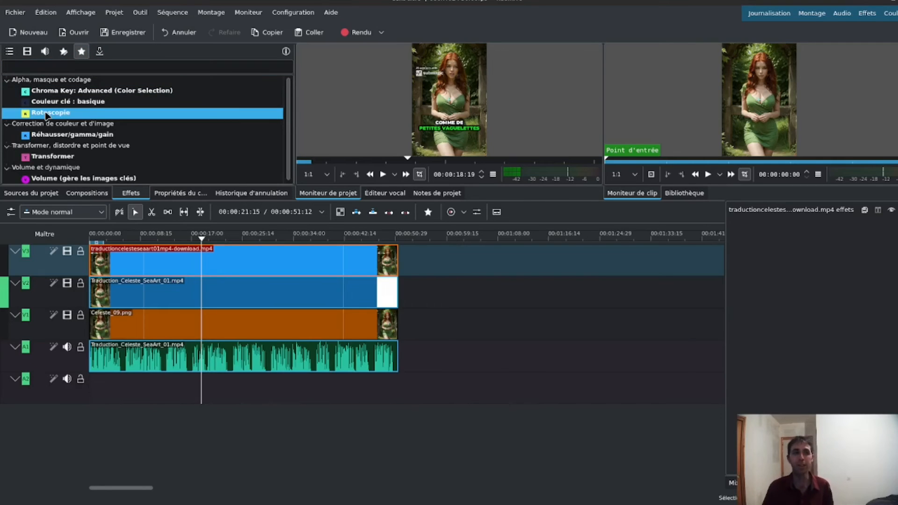
left_click_drag(57, 123, 149, 259)
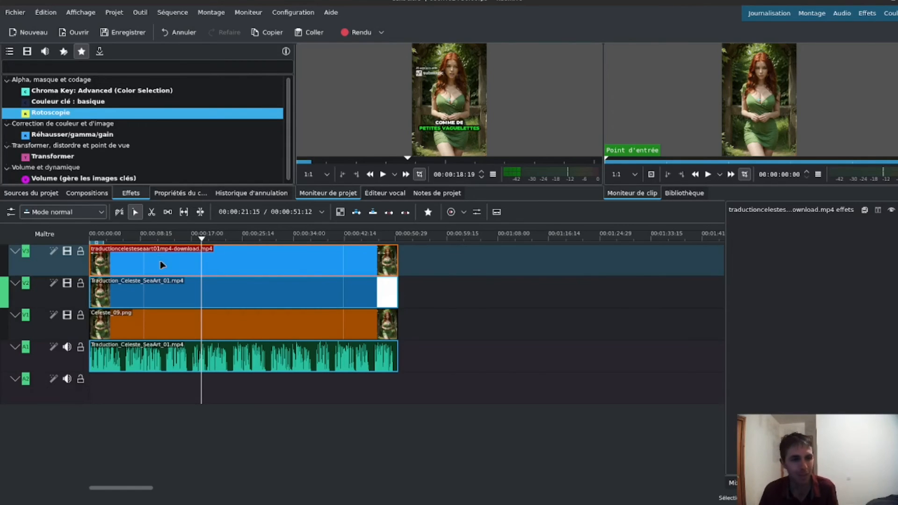
left_click_drag(161, 265, 162, 264)
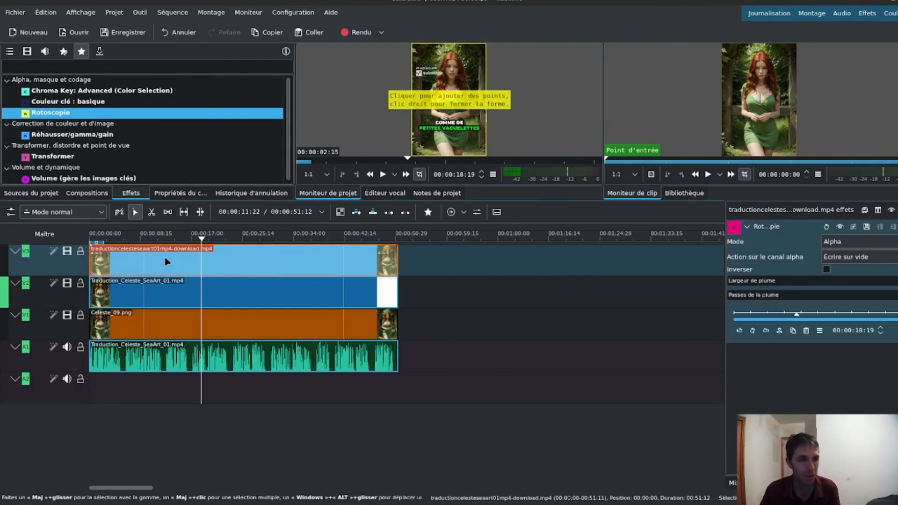
Draw a closed rectangular rotoscoping mask around the caption area in the frame and preview the sequence from the start.
left_click(416, 113)
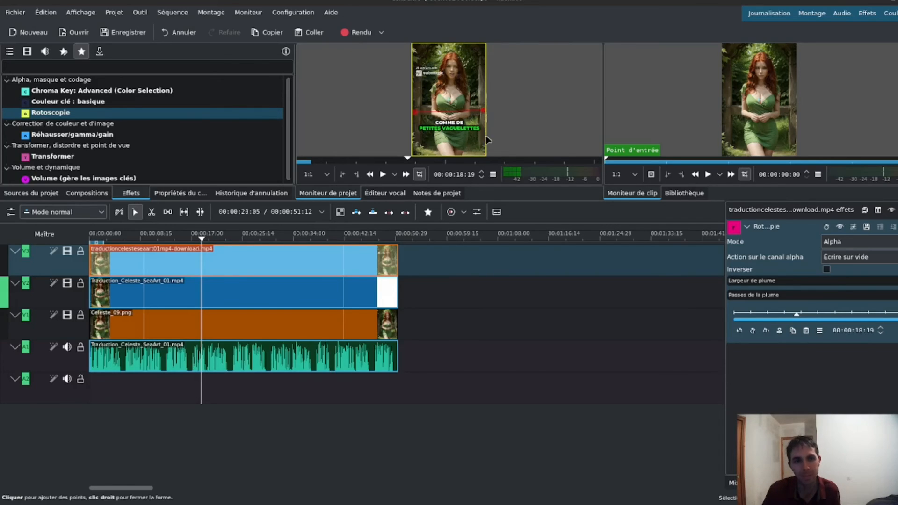
right_click(418, 119)
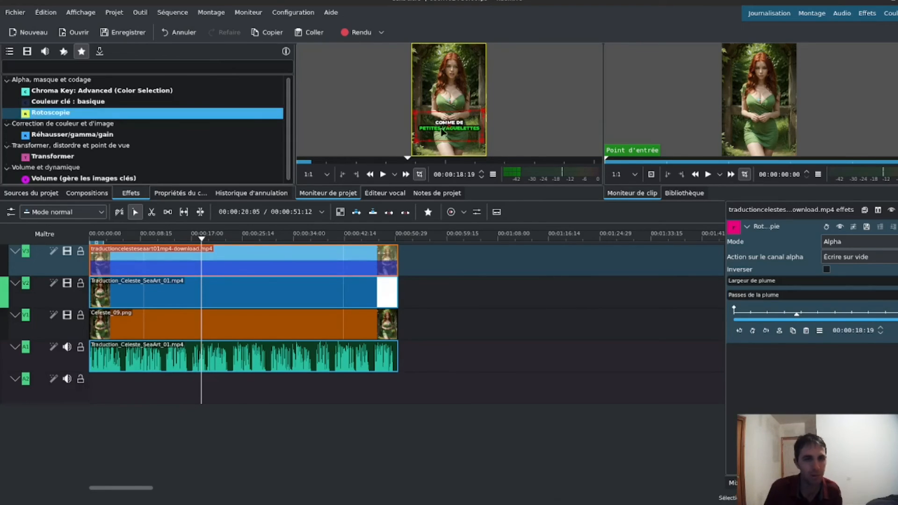
left_click(258, 297)
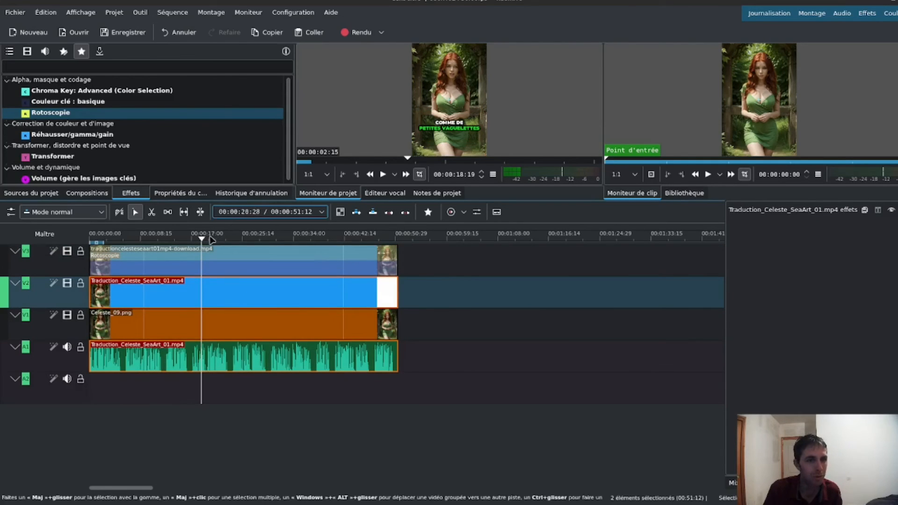
key("Home")
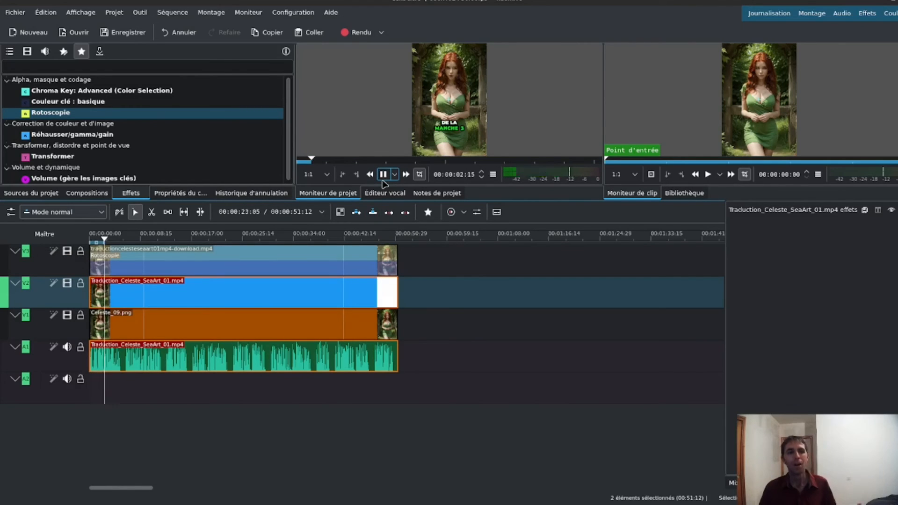
left_click(382, 181)
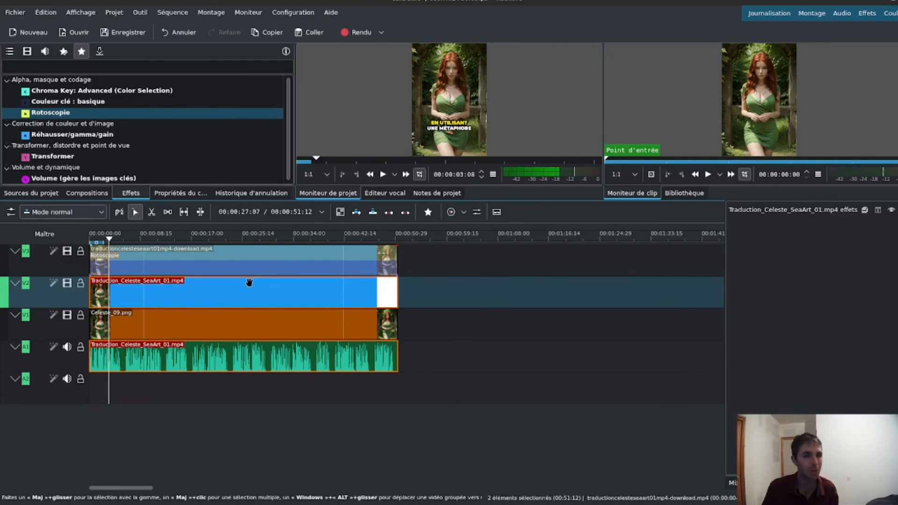
Move the original video and Celeste_09.png past the end of the captioned clip to isolate its masked area, and restore both.
left_click_drag(240, 293, 587, 288)
left_click_drag(330, 324, 559, 321)
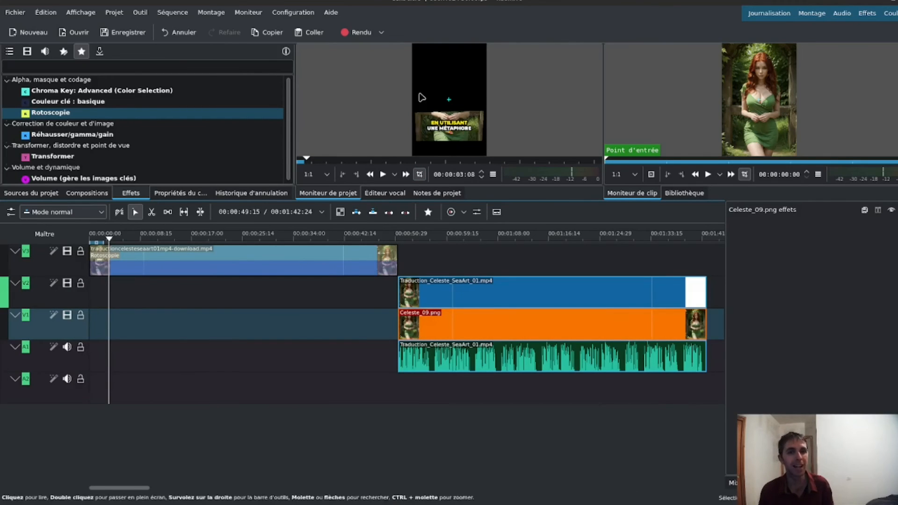
key("ctrl+z")
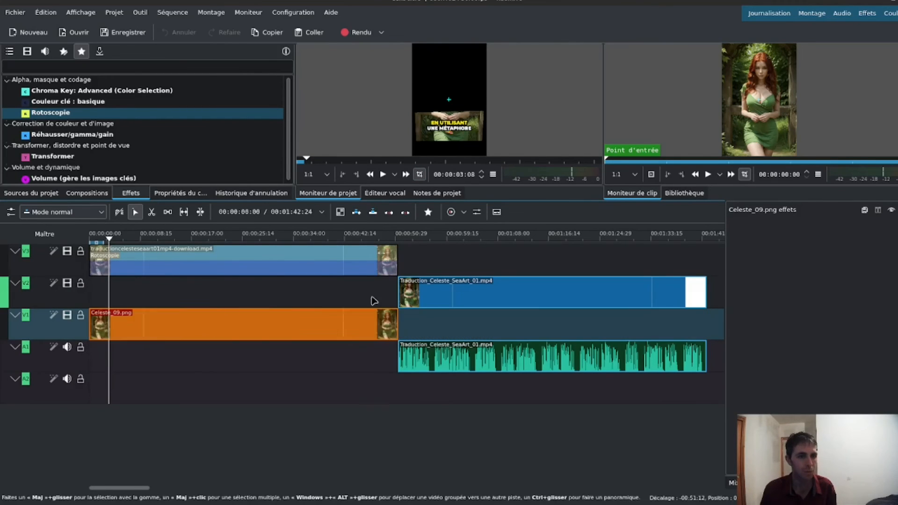
left_click_drag(401, 287, 92, 287)
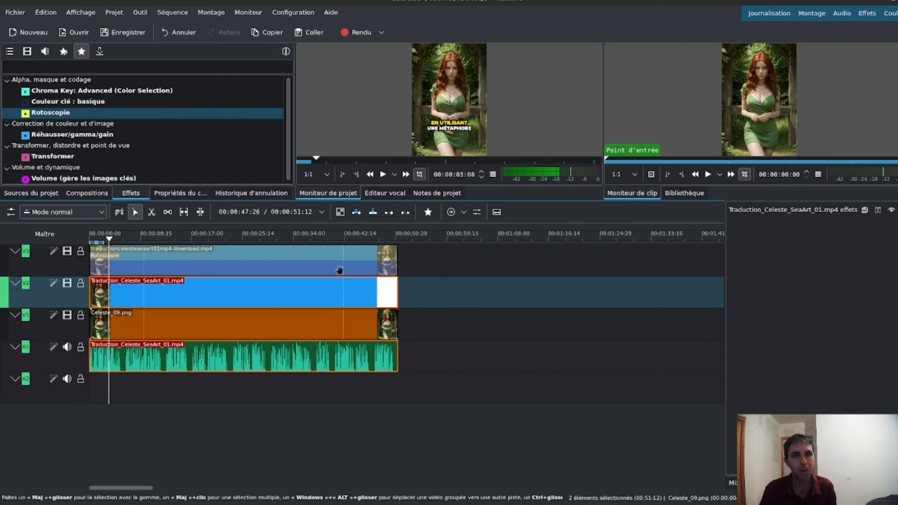
Apply Rotoscopie to Traduction_Celeste_SeaArt_01.mp4 on V2, draw a closed mask around the woman's head, and preview the result.
left_click(382, 175)
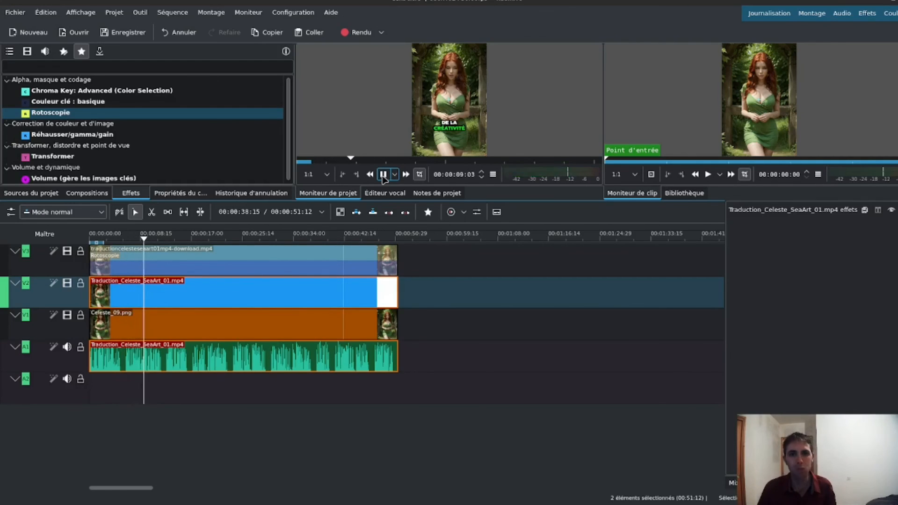
left_click(383, 175)
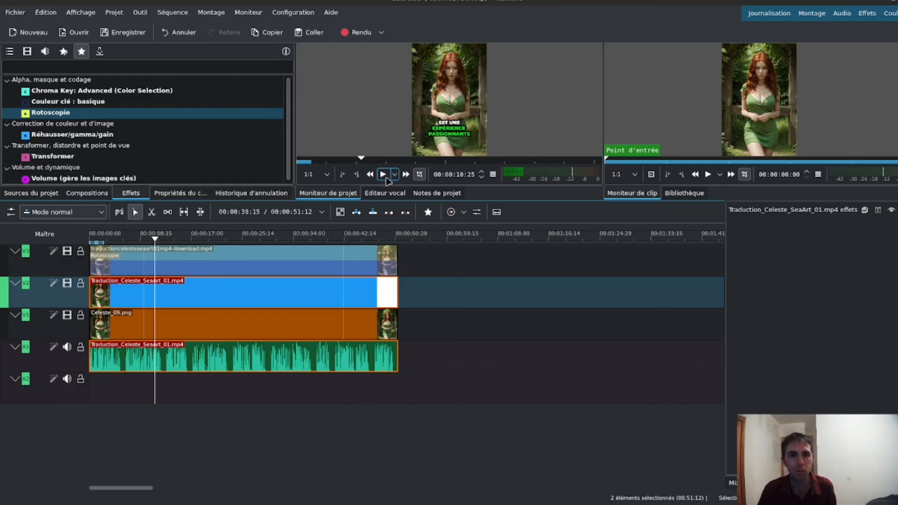
left_click(90, 113)
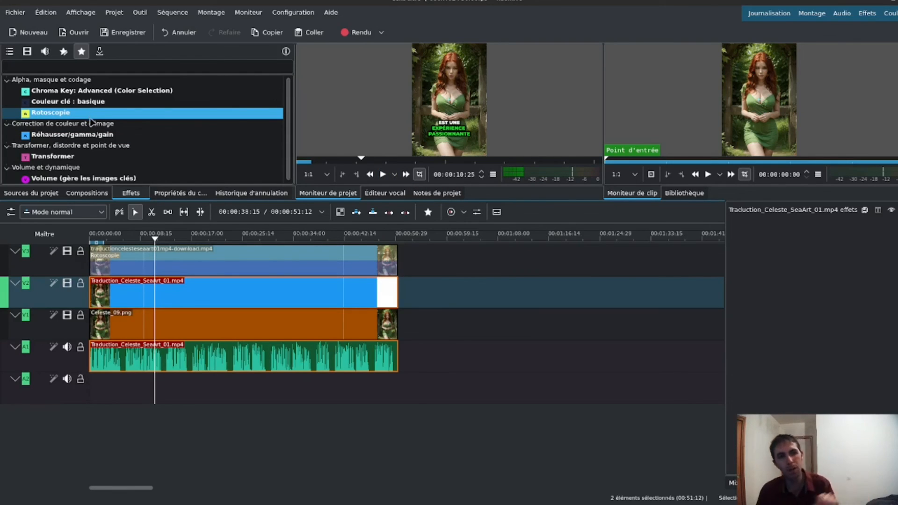
left_click_drag(93, 118, 177, 296)
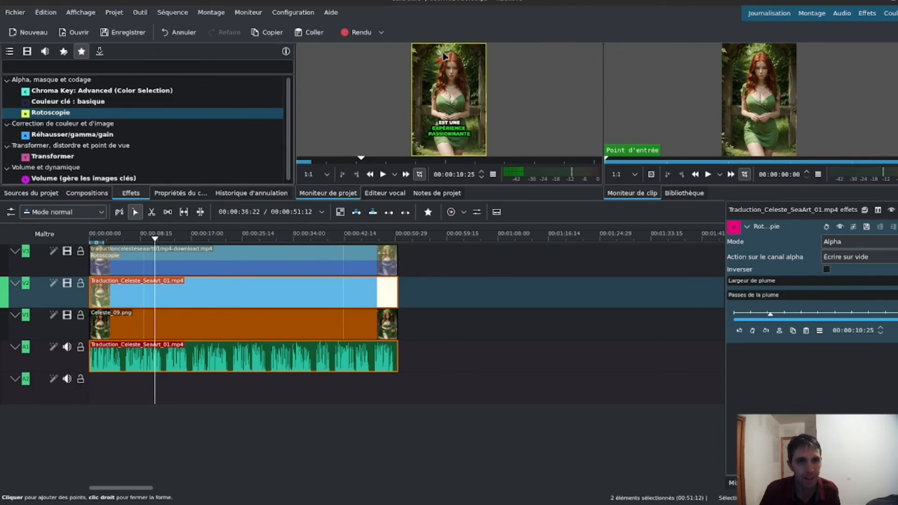
left_click(449, 50)
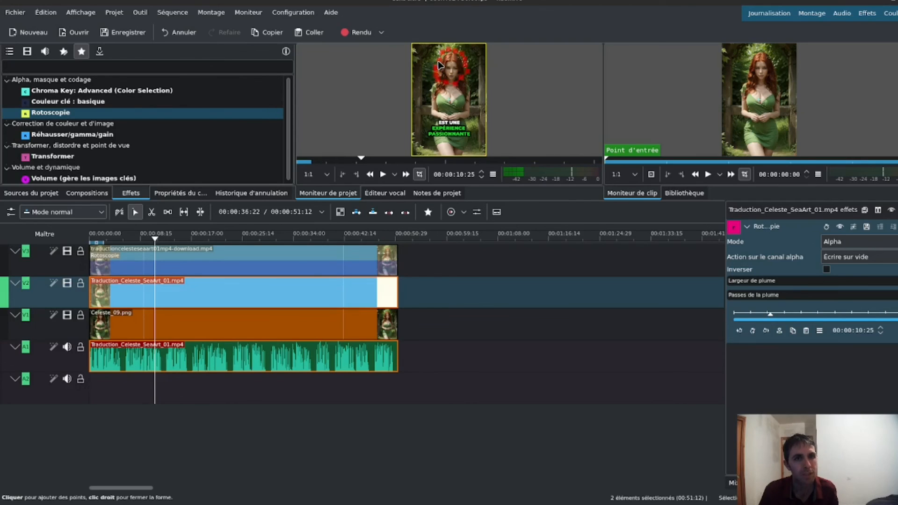
right_click(439, 65)
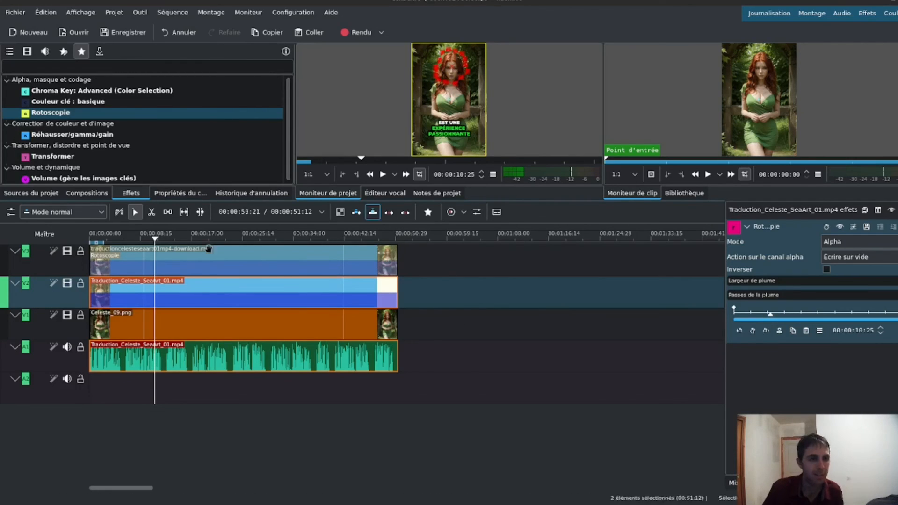
left_click(383, 175)
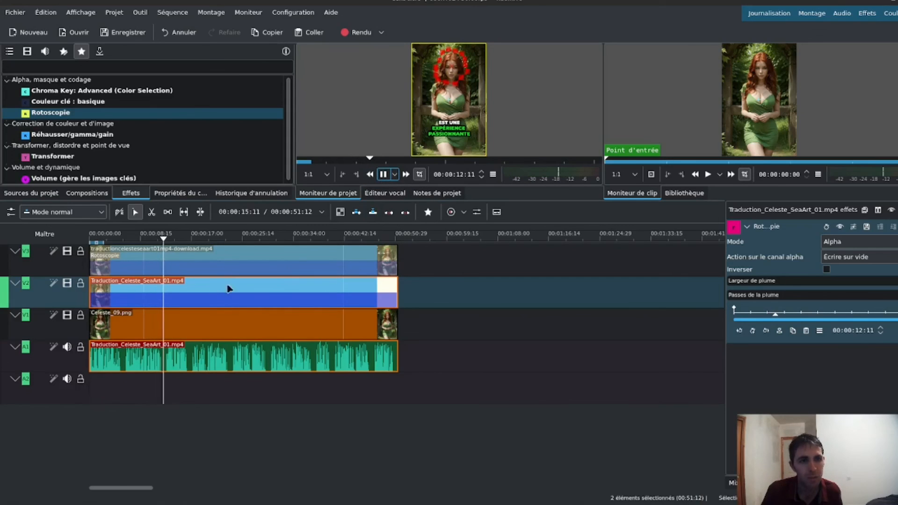
left_click(226, 326)
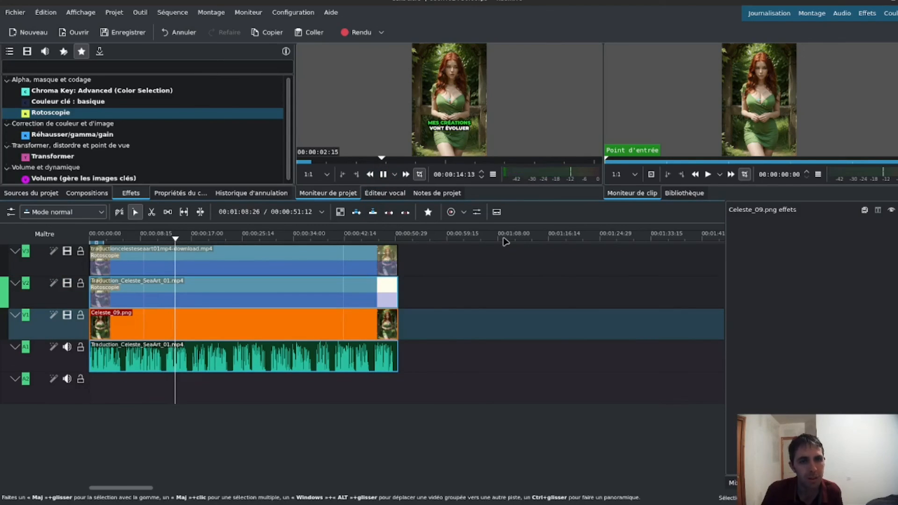